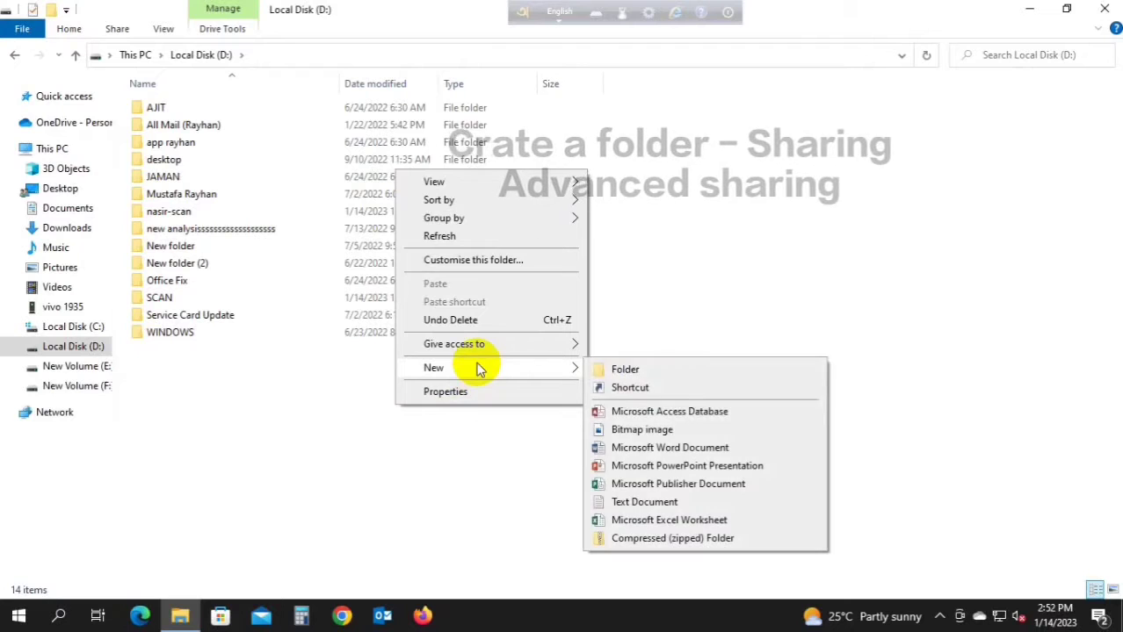
Step: Create a new folder named Scan Ricoh on Local Disk (D:)
{"action": "left_click", "coordinate": [614, 368]}
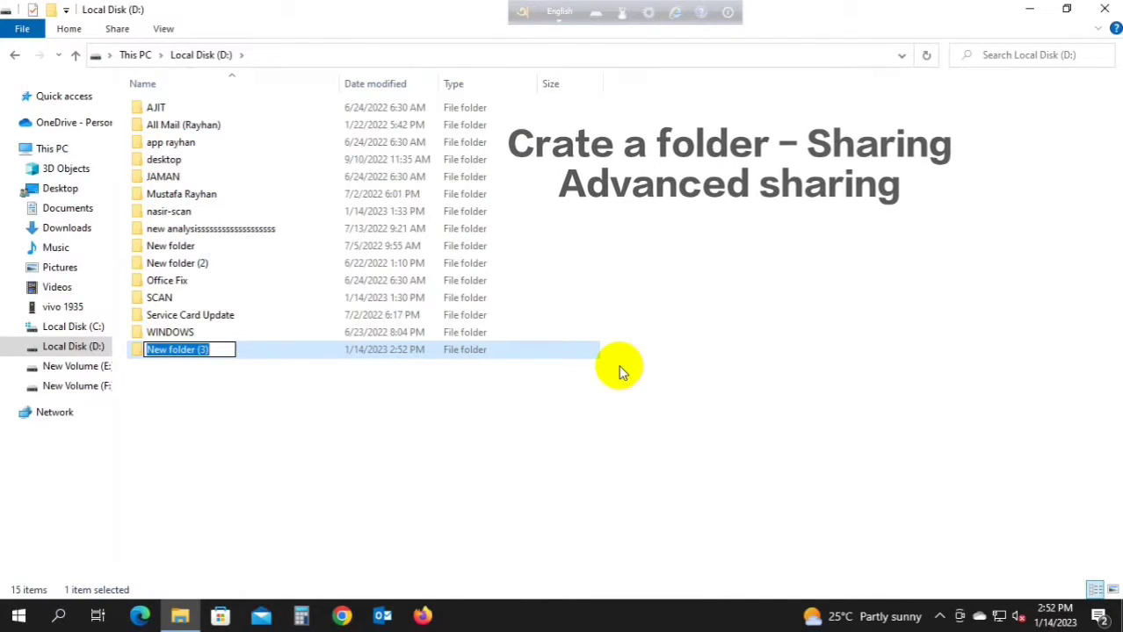
{"action": "type", "text": "Sca"}
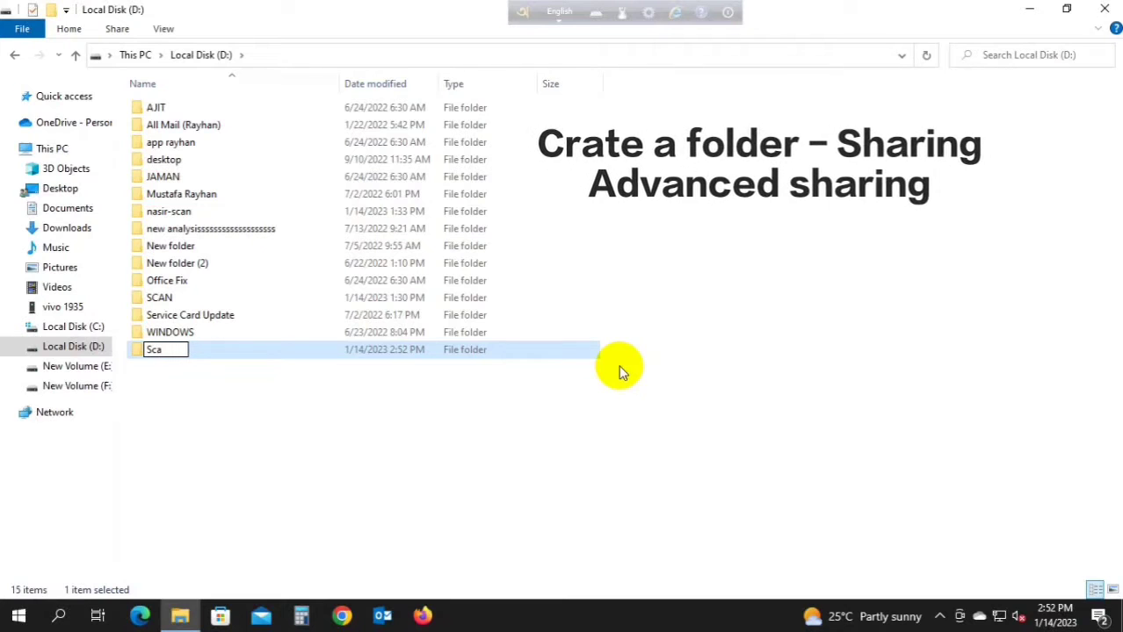
{"action": "type", "text": "n Ricoh"}
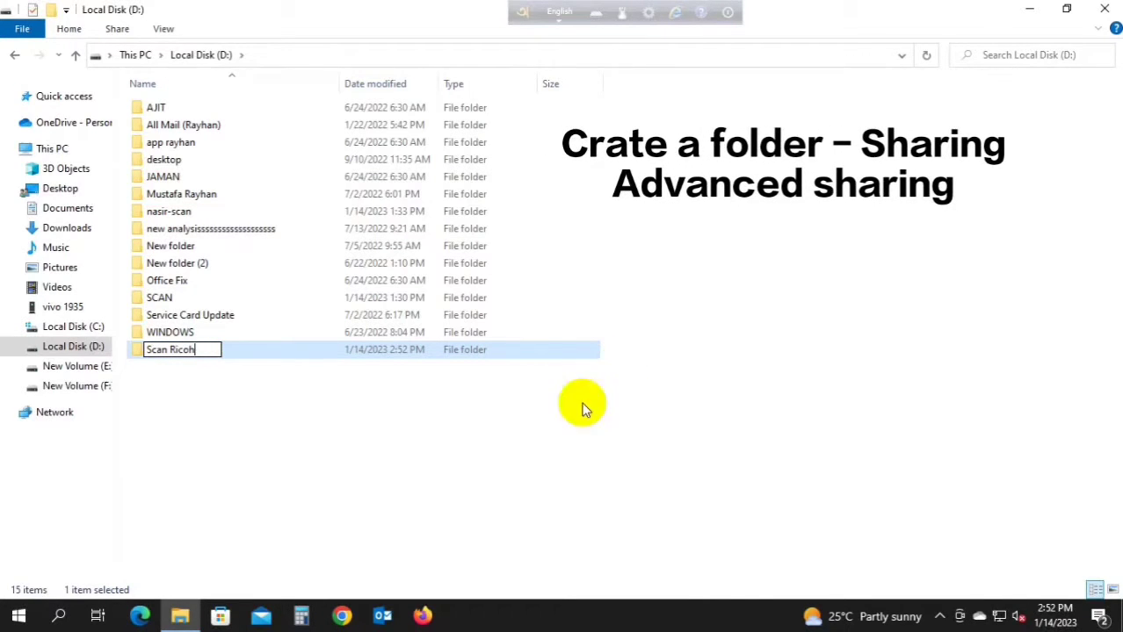
{"action": "left_click", "coordinate": [231, 395]}
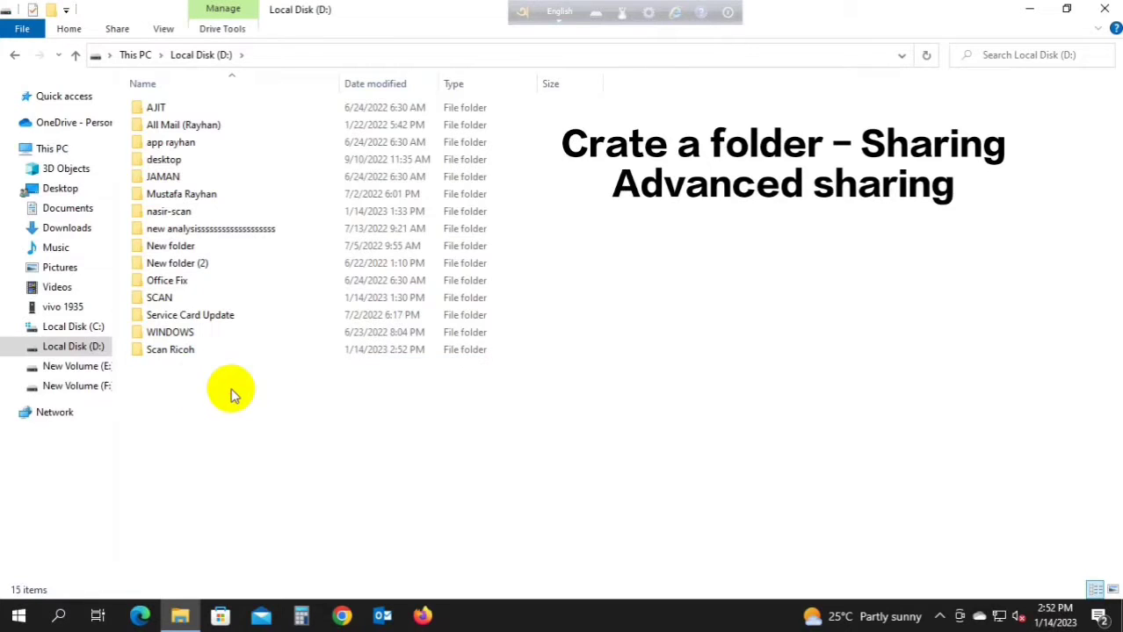
Step: Turn on sharing for the Scan Ricoh folder in its advanced sharing properties
{"action": "left_click", "coordinate": [186, 355]}
{"action": "right_click", "coordinate": [187, 355]}
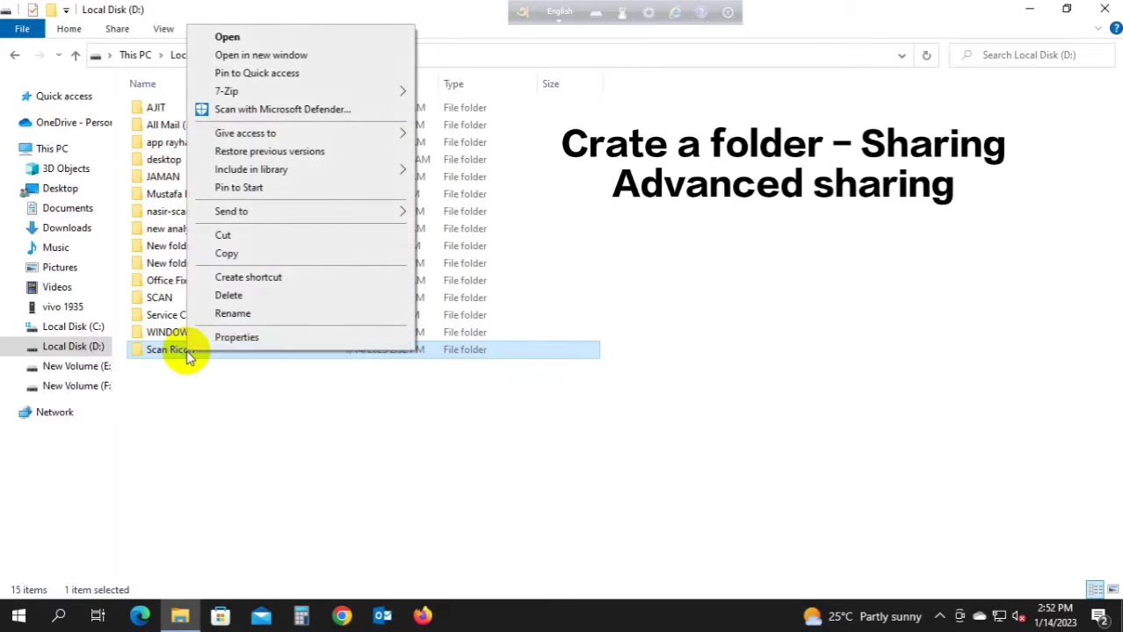
{"action": "left_click", "coordinate": [237, 336]}
{"action": "left_click", "coordinate": [261, 238]}
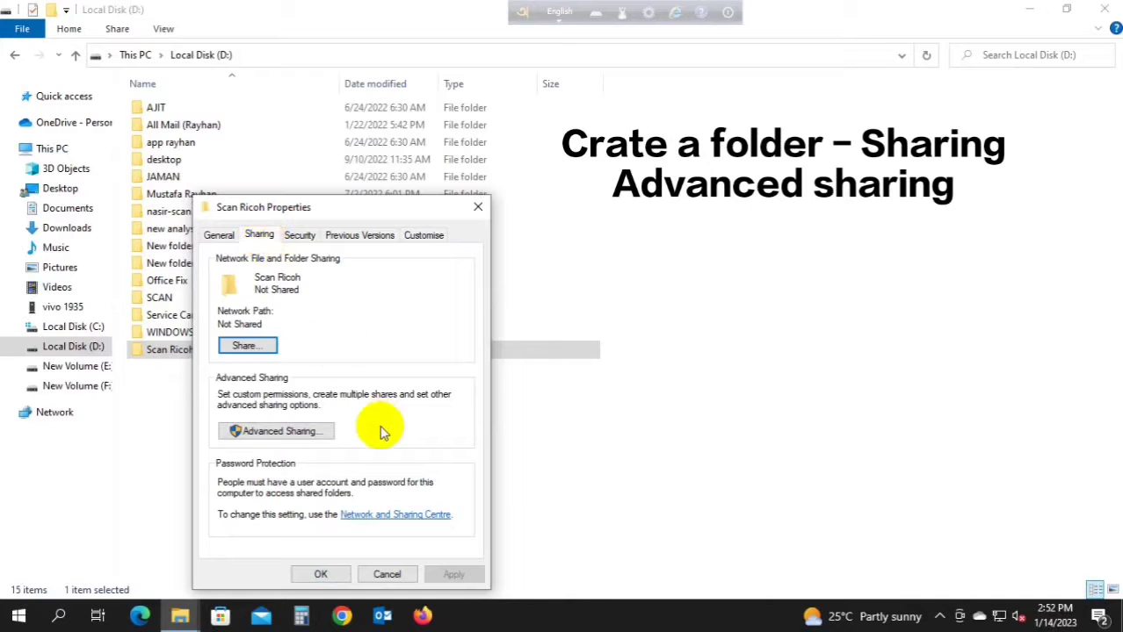
{"action": "left_click", "coordinate": [296, 439]}
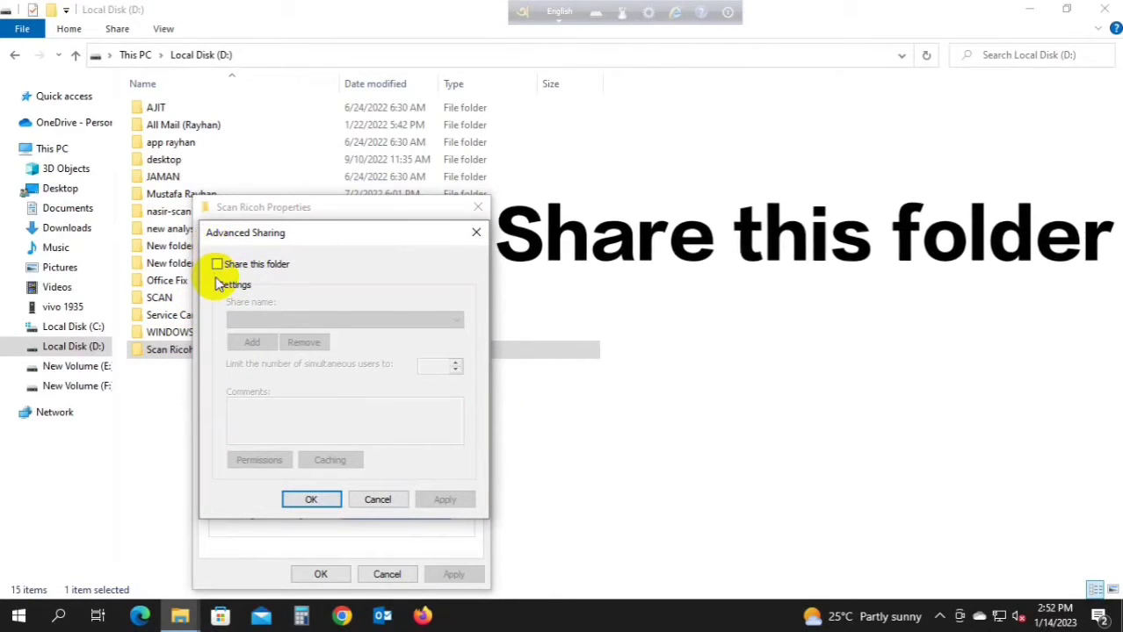
{"action": "left_click", "coordinate": [217, 265]}
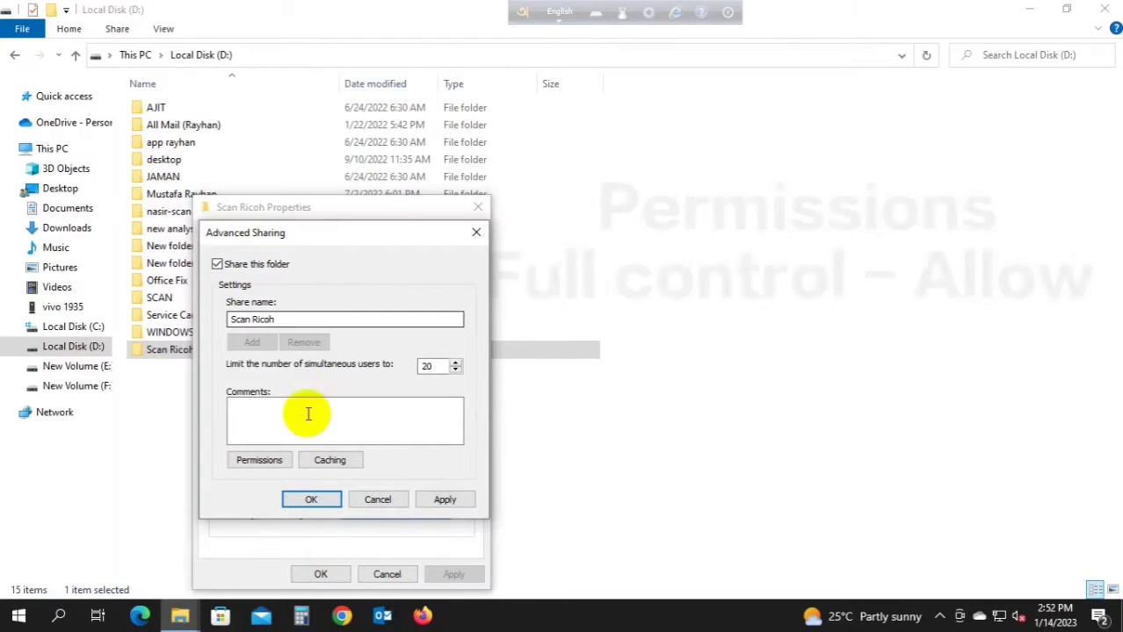
Step: Allow Everyone Full Control in the Scan Ricoh share permissions and apply the change
{"action": "left_click", "coordinate": [260, 461]}
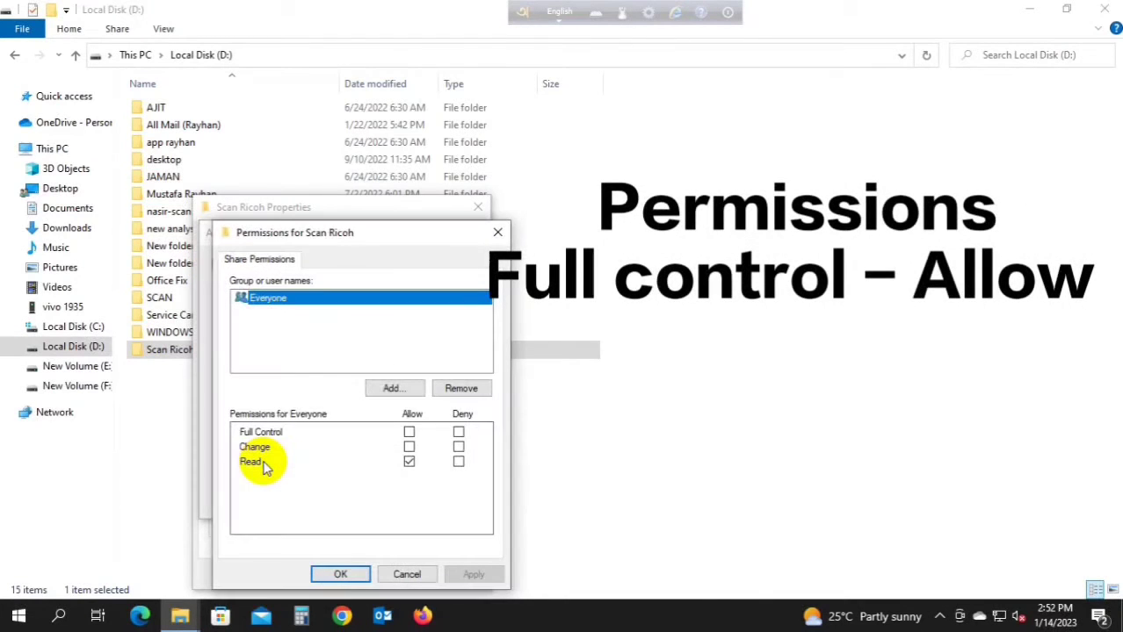
{"action": "left_click", "coordinate": [409, 433]}
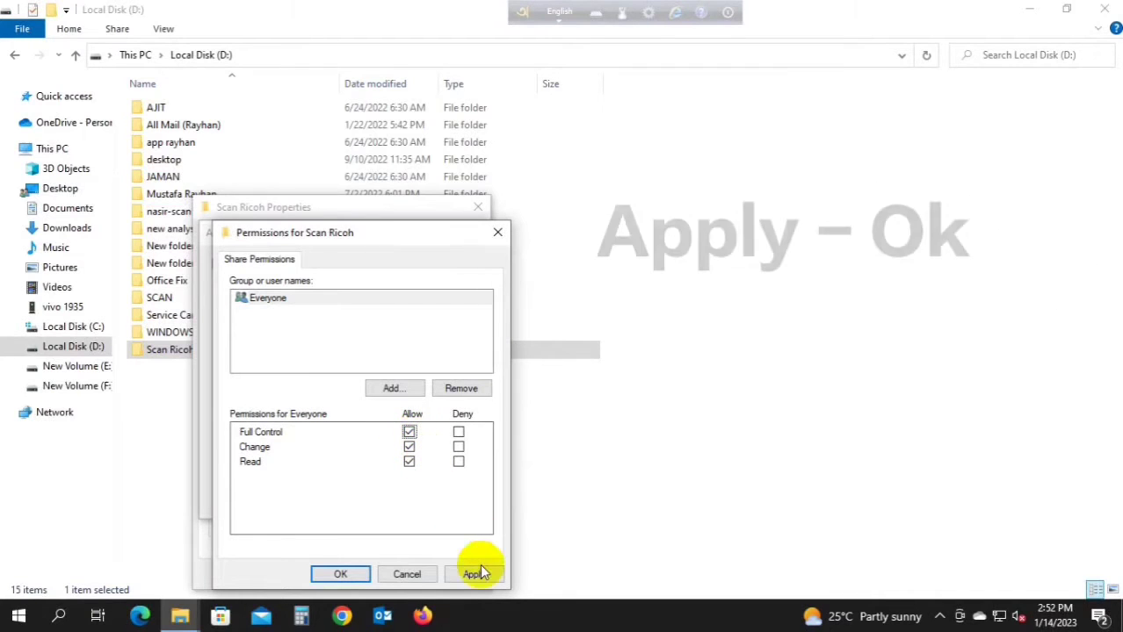
{"action": "left_click", "coordinate": [471, 575]}
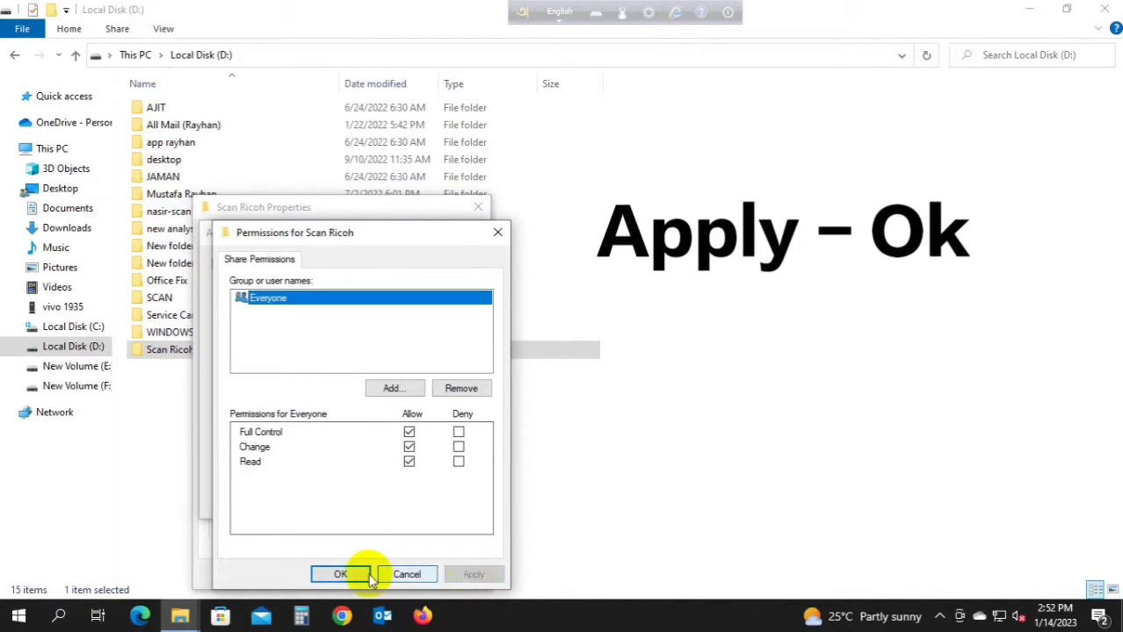
{"action": "left_click", "coordinate": [341, 574]}
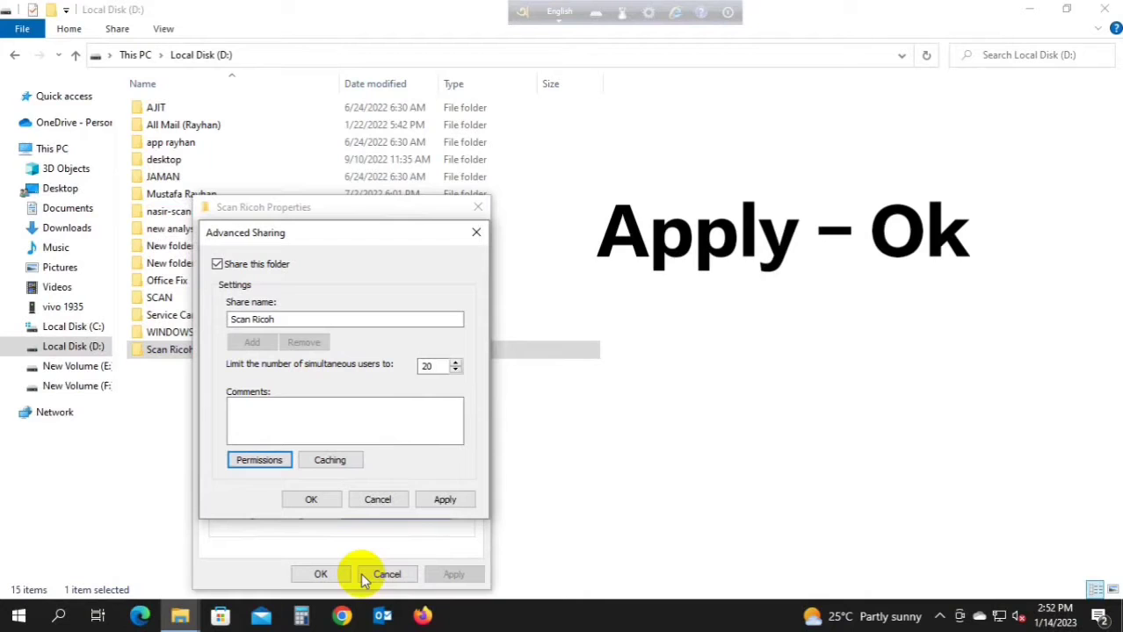
Step: Apply the advanced sharing settings and close the Scan Ricoh properties and the file window
{"action": "left_click", "coordinate": [457, 501]}
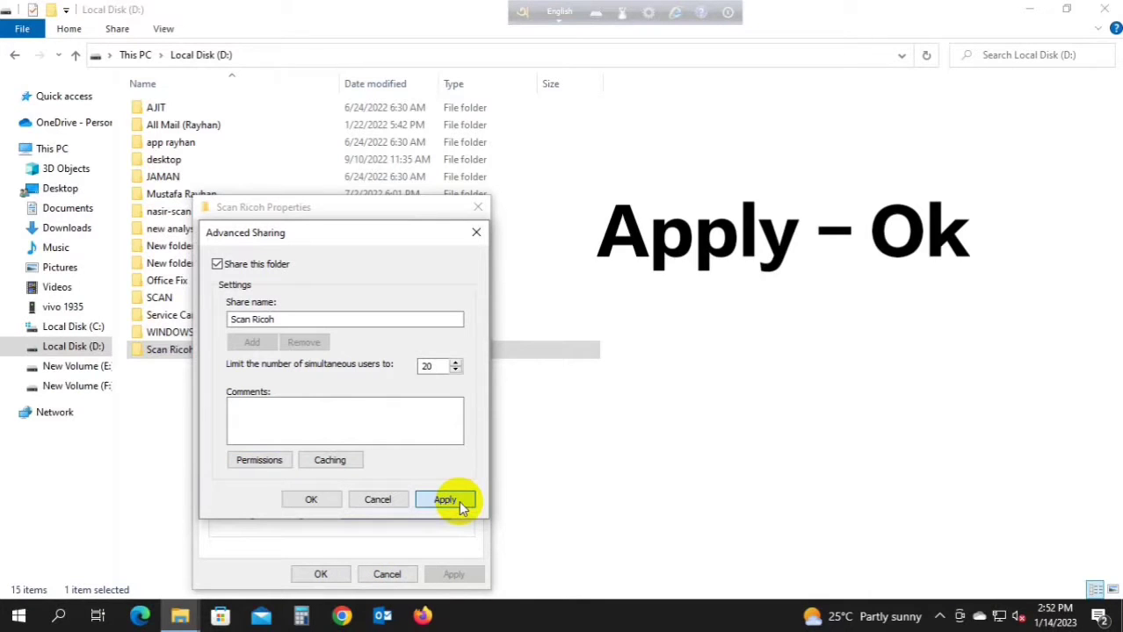
{"action": "left_click", "coordinate": [309, 500]}
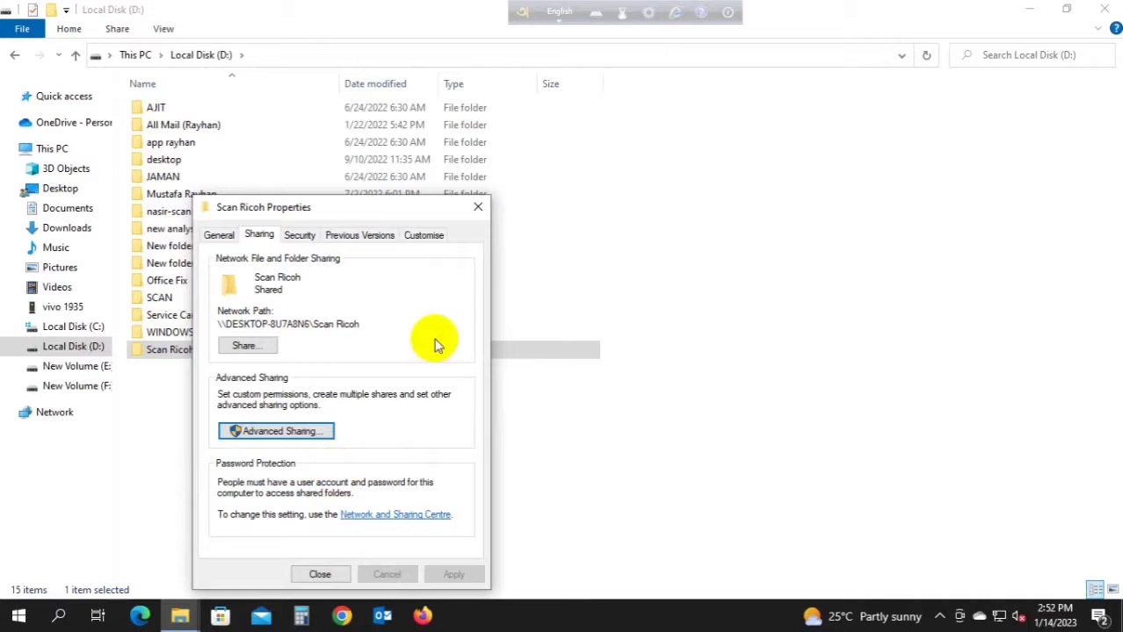
{"action": "left_click", "coordinate": [483, 211]}
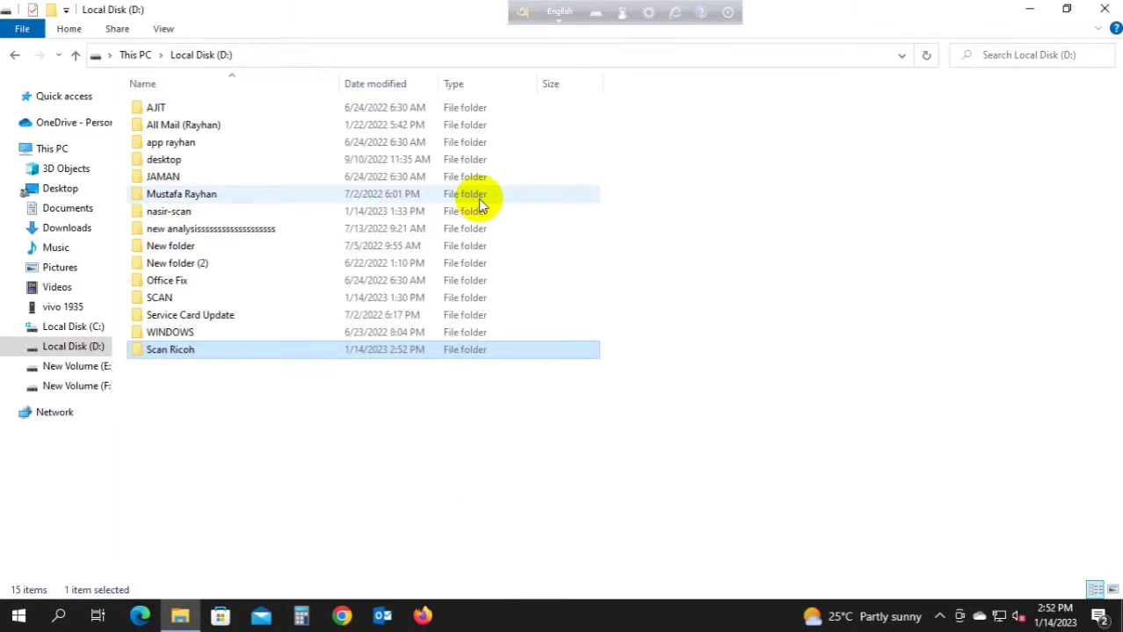
{"action": "left_click", "coordinate": [492, 417]}
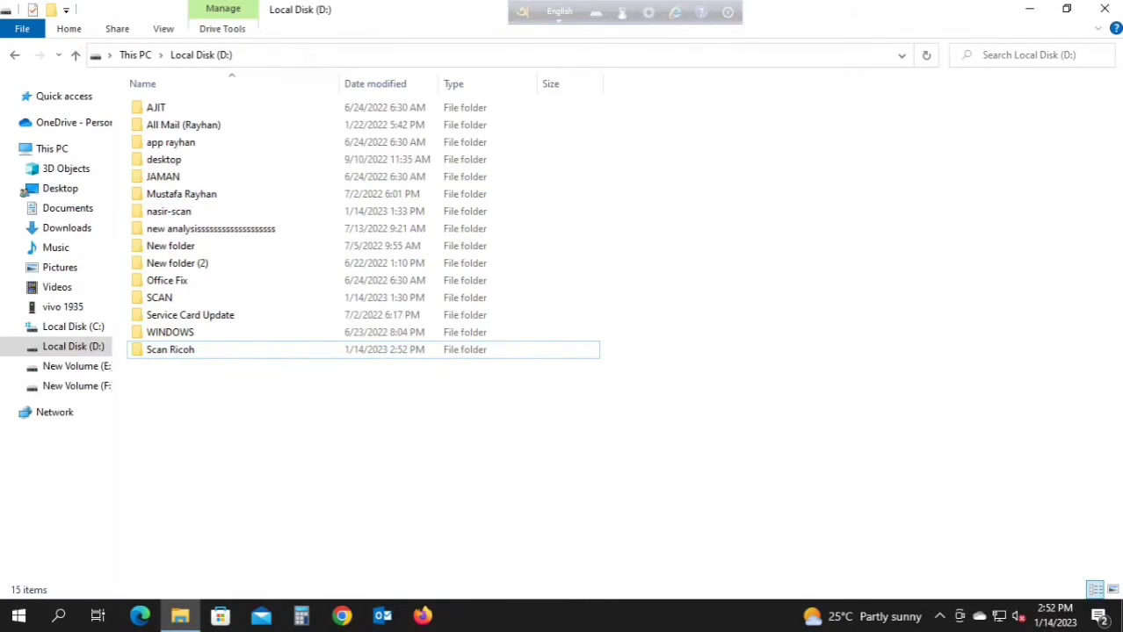
{"action": "left_click", "coordinate": [1102, 9]}
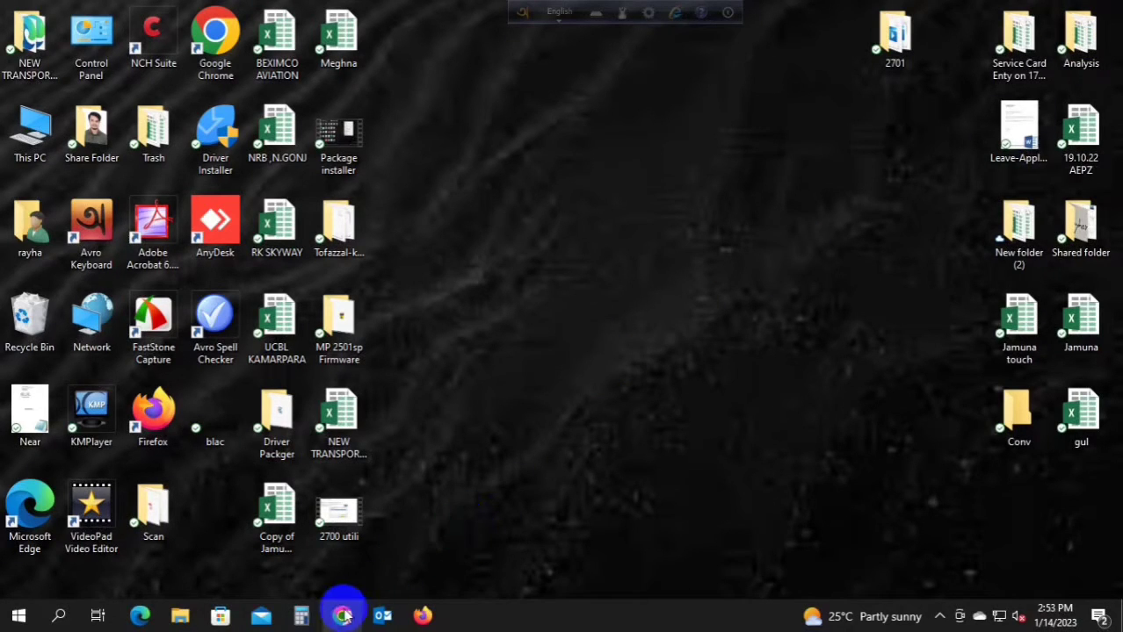
Step: Open the Network and Sharing Centre from the Ethernet page of the Network & Internet settings
{"action": "left_click", "coordinate": [938, 616]}
{"action": "left_click", "coordinate": [866, 482]}
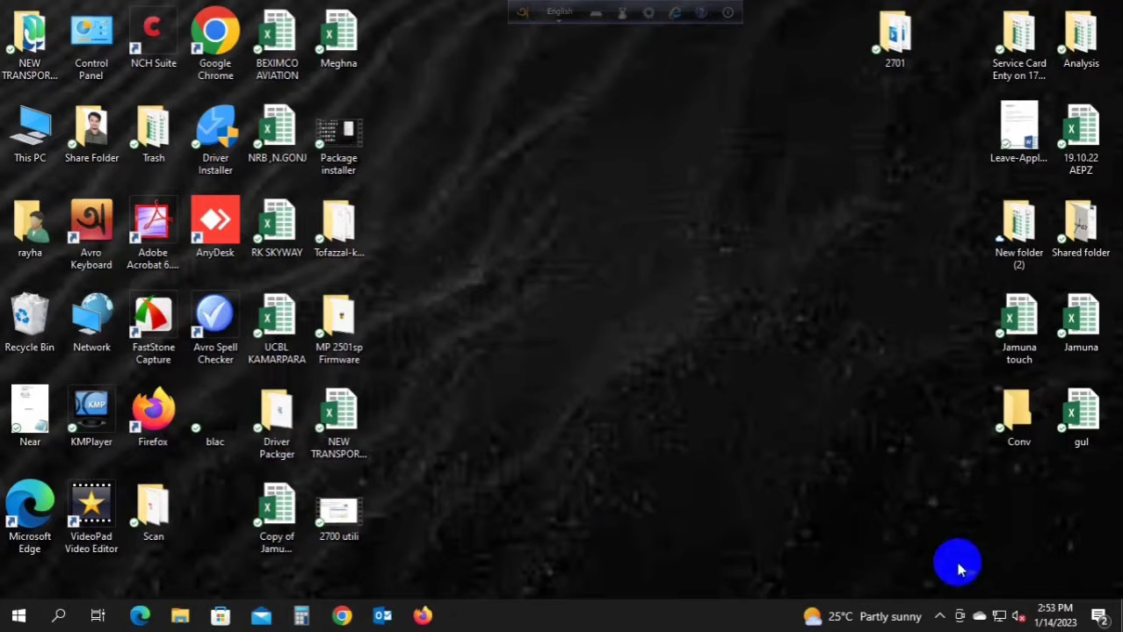
{"action": "right_click", "coordinate": [1000, 617]}
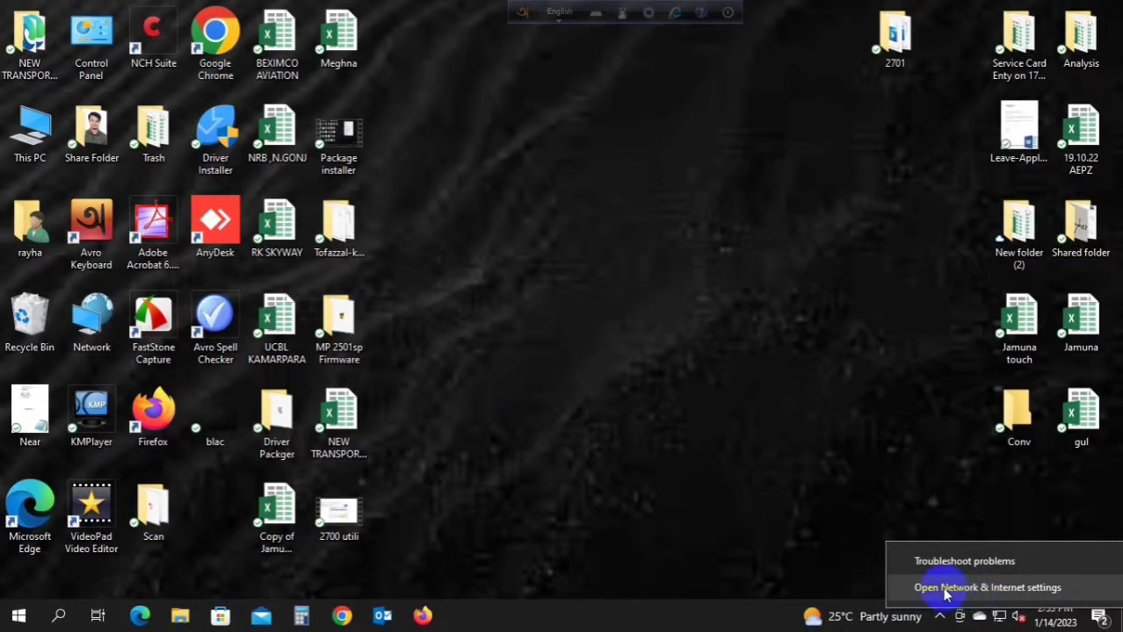
{"action": "left_click", "coordinate": [969, 590]}
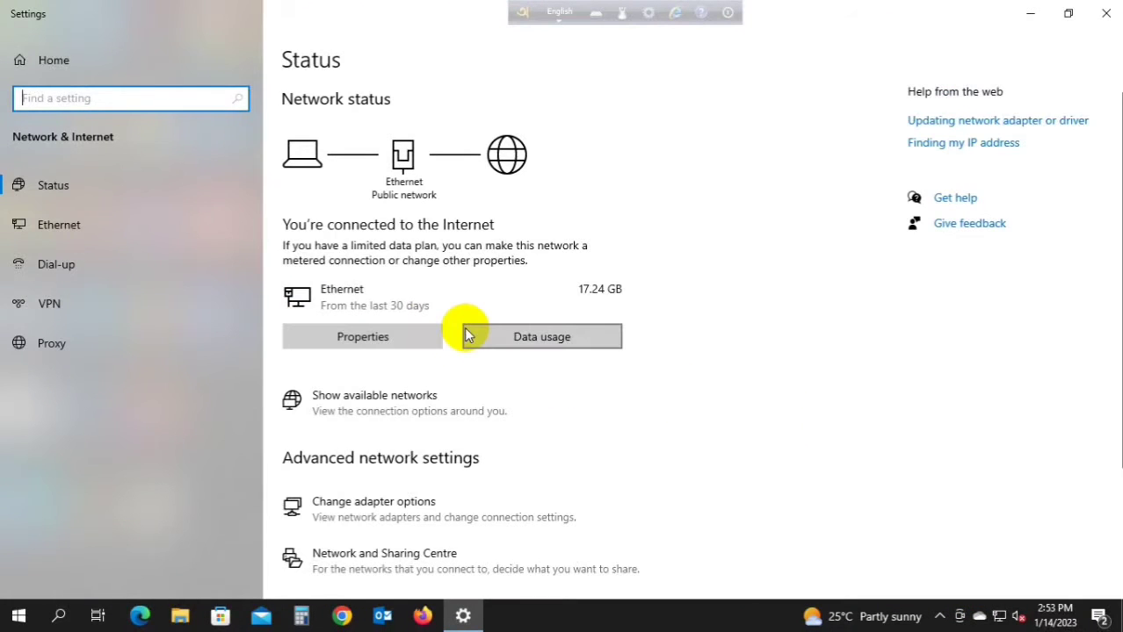
{"action": "left_click", "coordinate": [110, 230]}
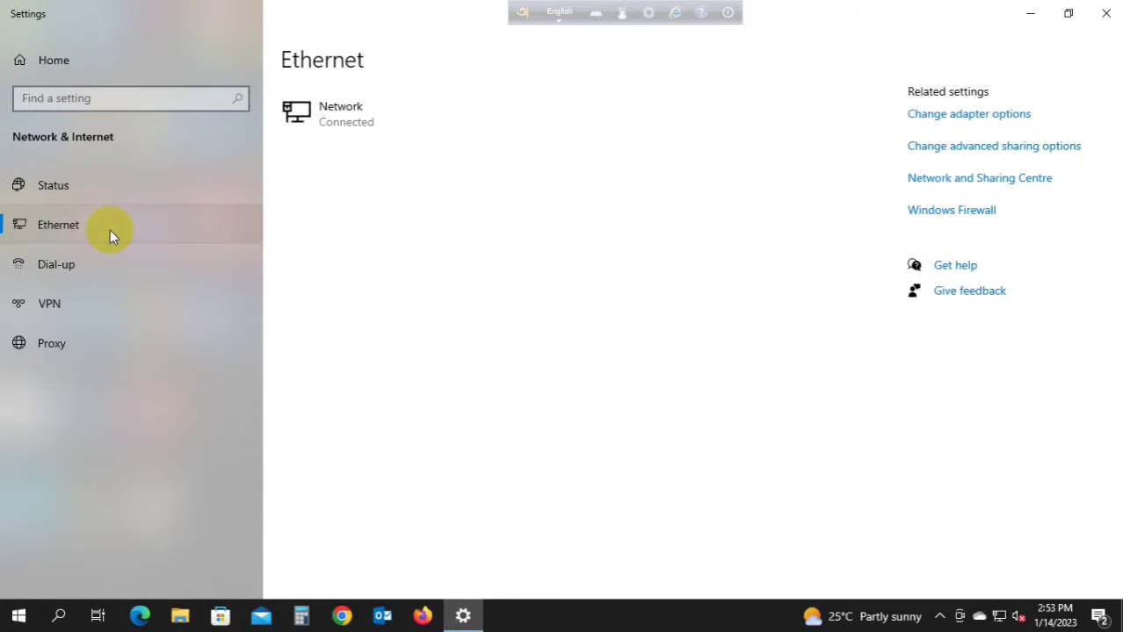
{"action": "left_click", "coordinate": [1005, 182]}
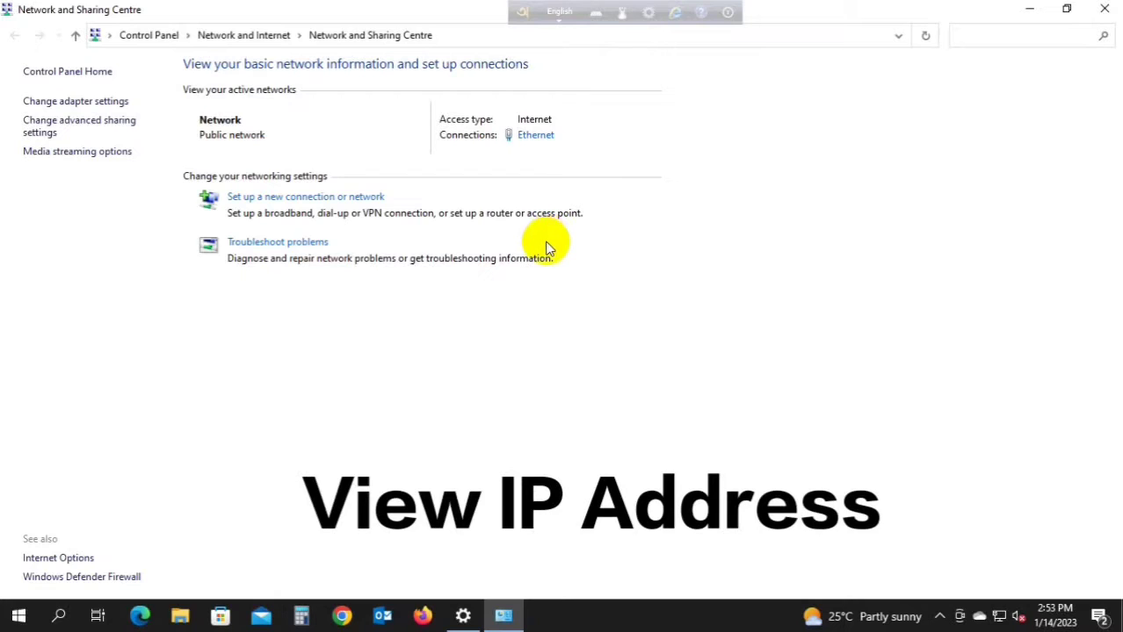
Step: View the Ethernet connection details to read the computer's IPv4 address, and close the details and status windows
{"action": "left_click", "coordinate": [533, 138]}
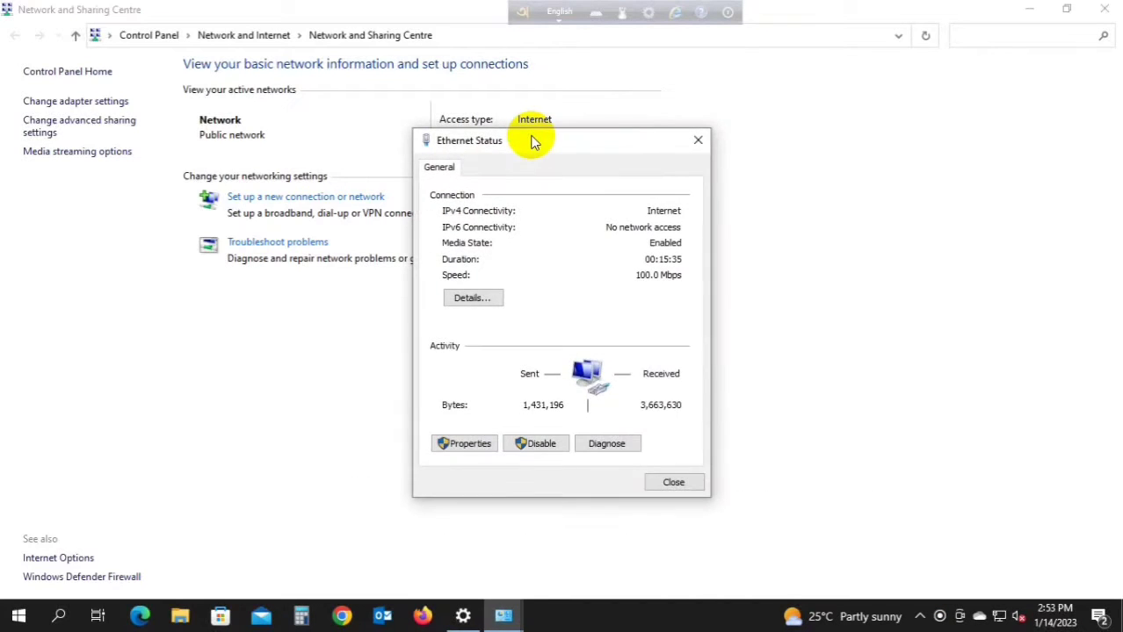
{"action": "left_click", "coordinate": [475, 299]}
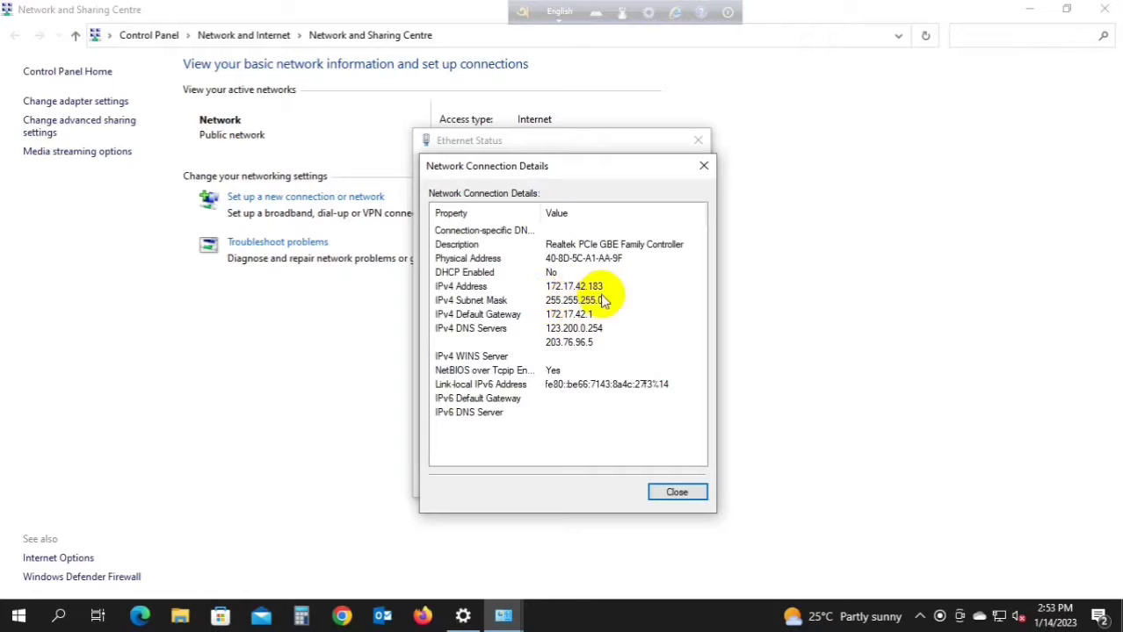
{"action": "left_click", "coordinate": [704, 171]}
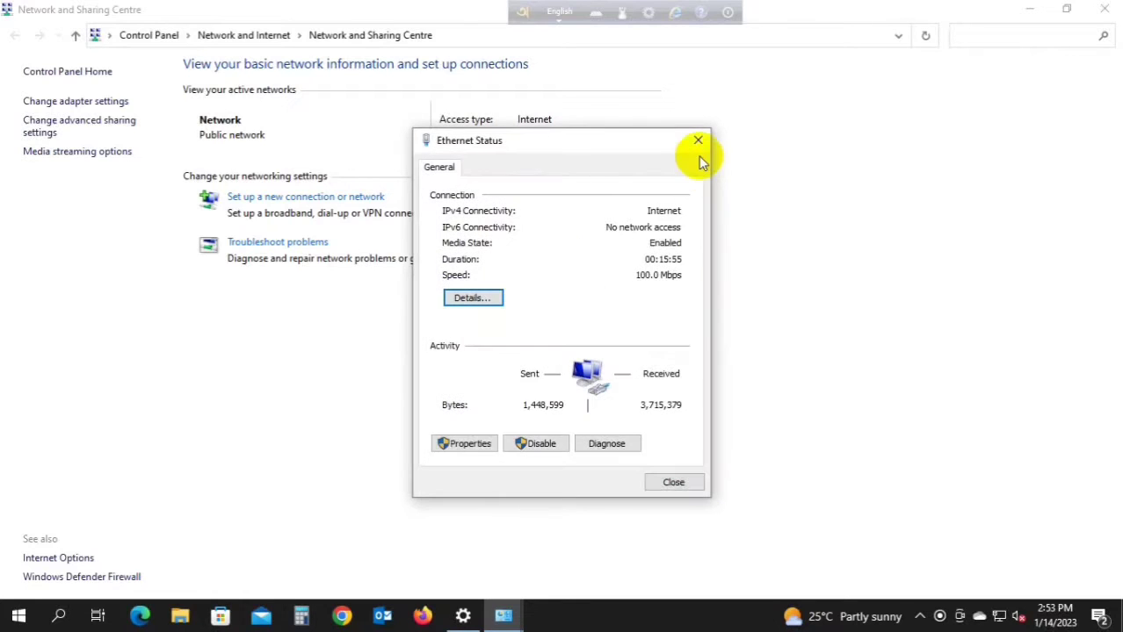
{"action": "left_click", "coordinate": [697, 147]}
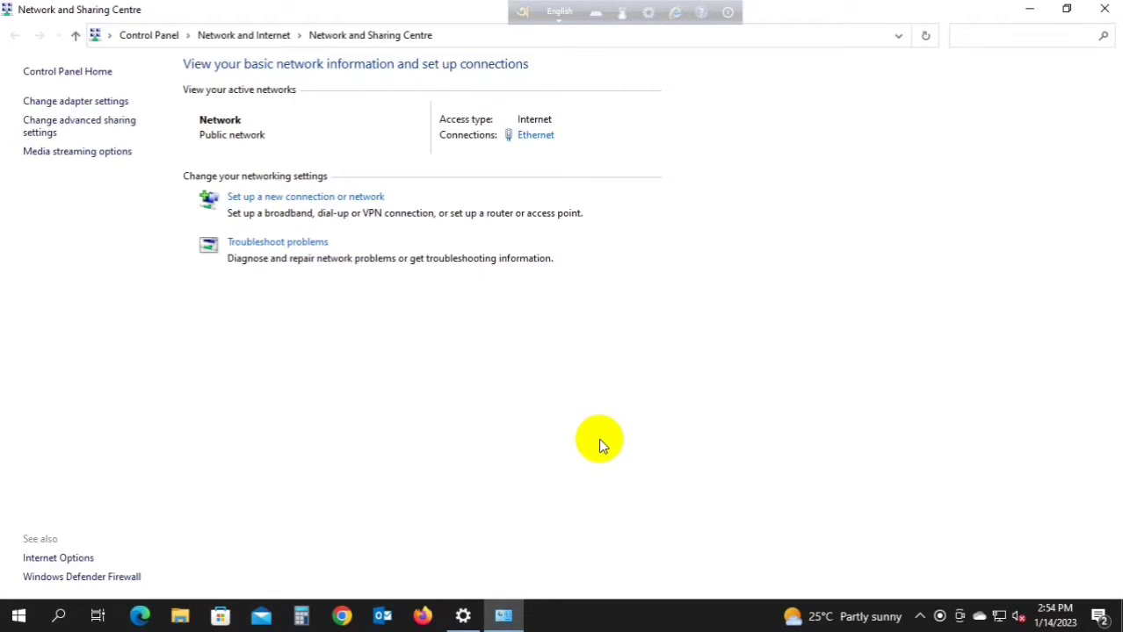
Step: Switch to Chrome and open the printer's web page at 172.17.44.10
{"action": "left_click", "coordinate": [344, 616]}
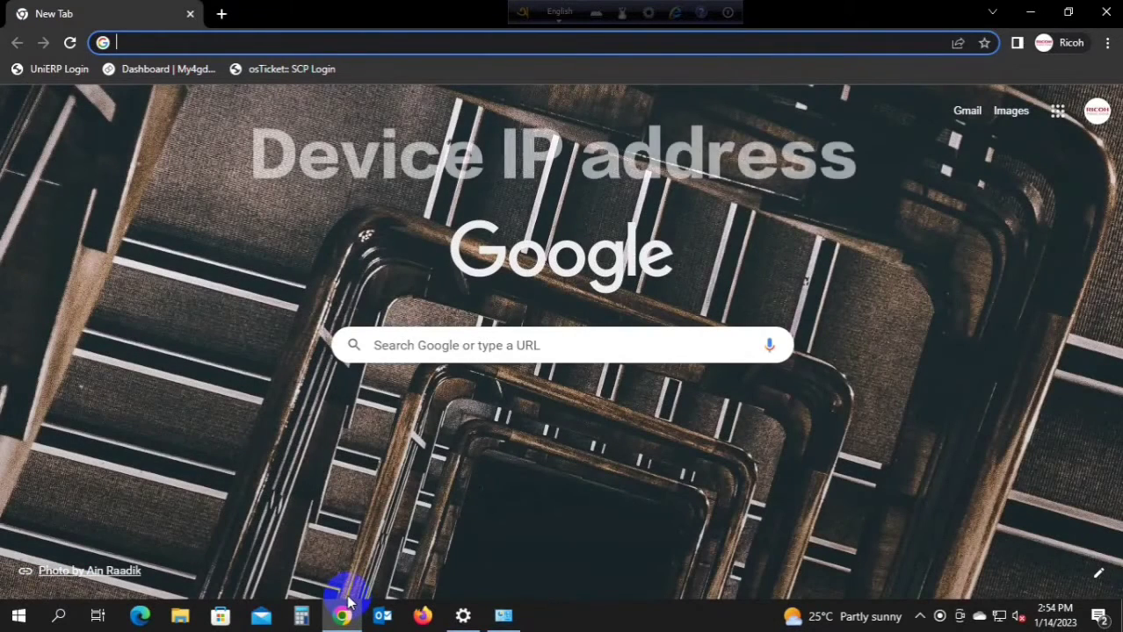
{"action": "left_click", "coordinate": [166, 44]}
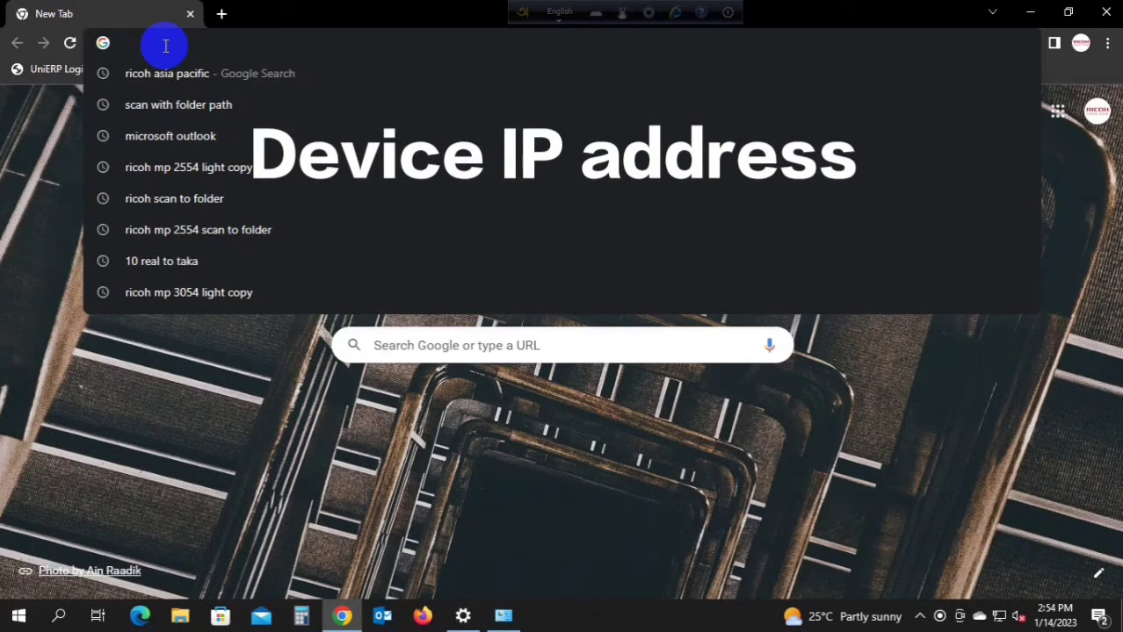
{"action": "type", "text": "17"}
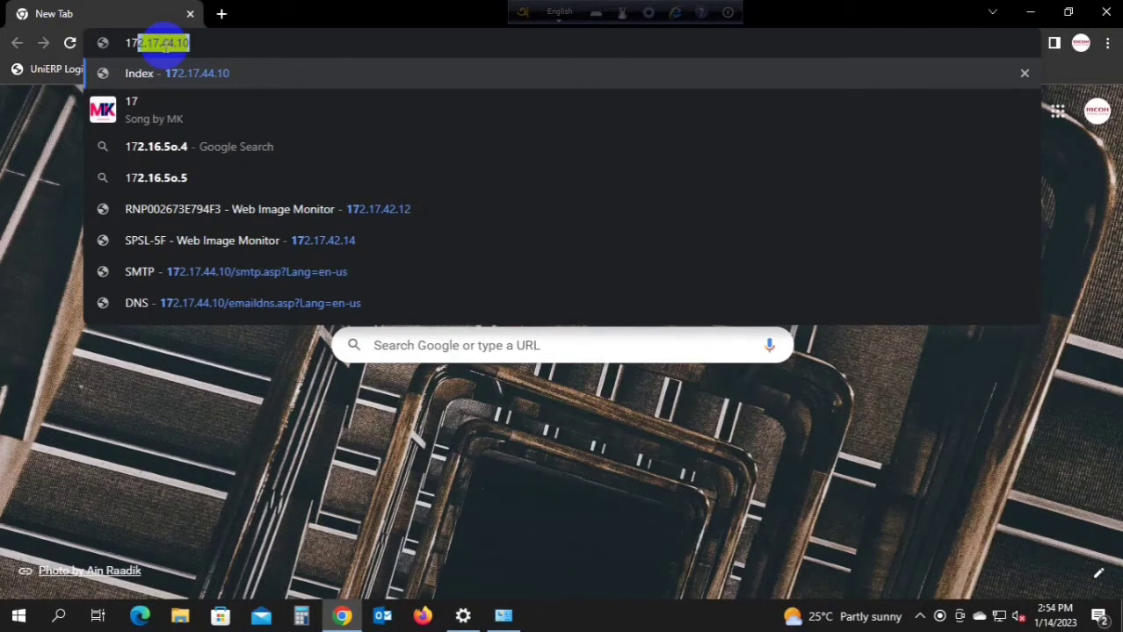
{"action": "type", "text": "2"}
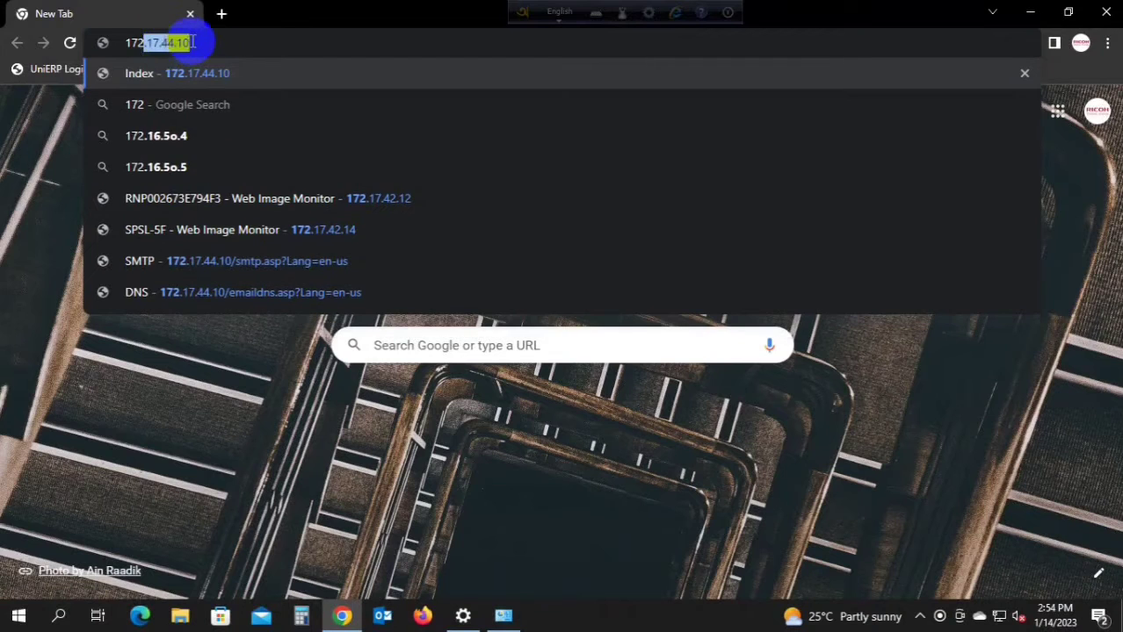
{"action": "left_click", "coordinate": [204, 42]}
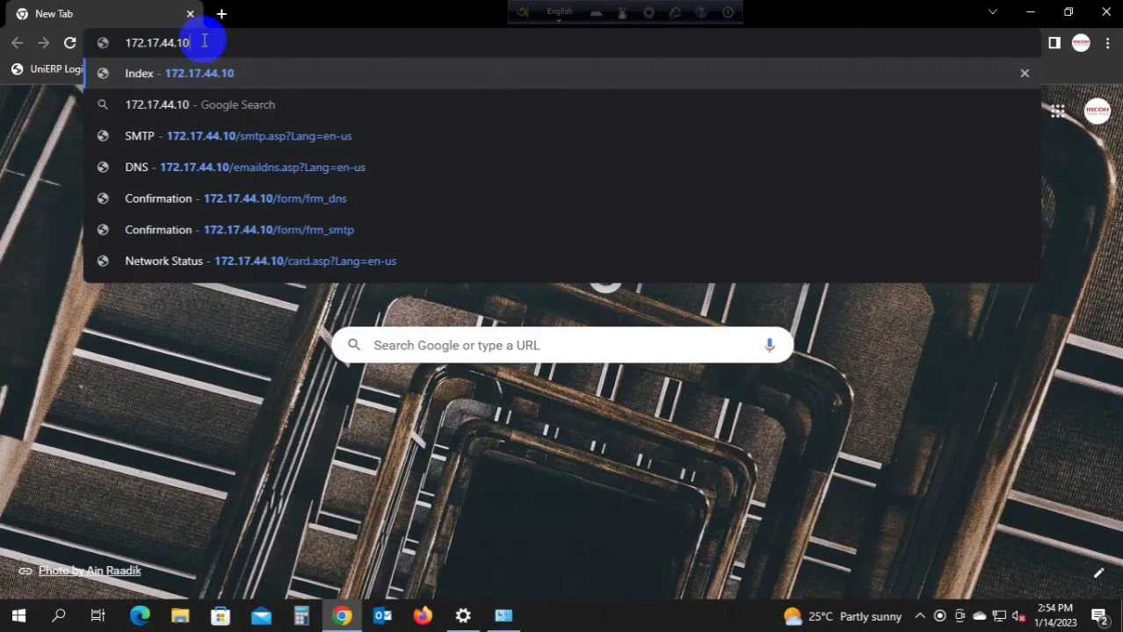
{"action": "left_click", "coordinate": [238, 80]}
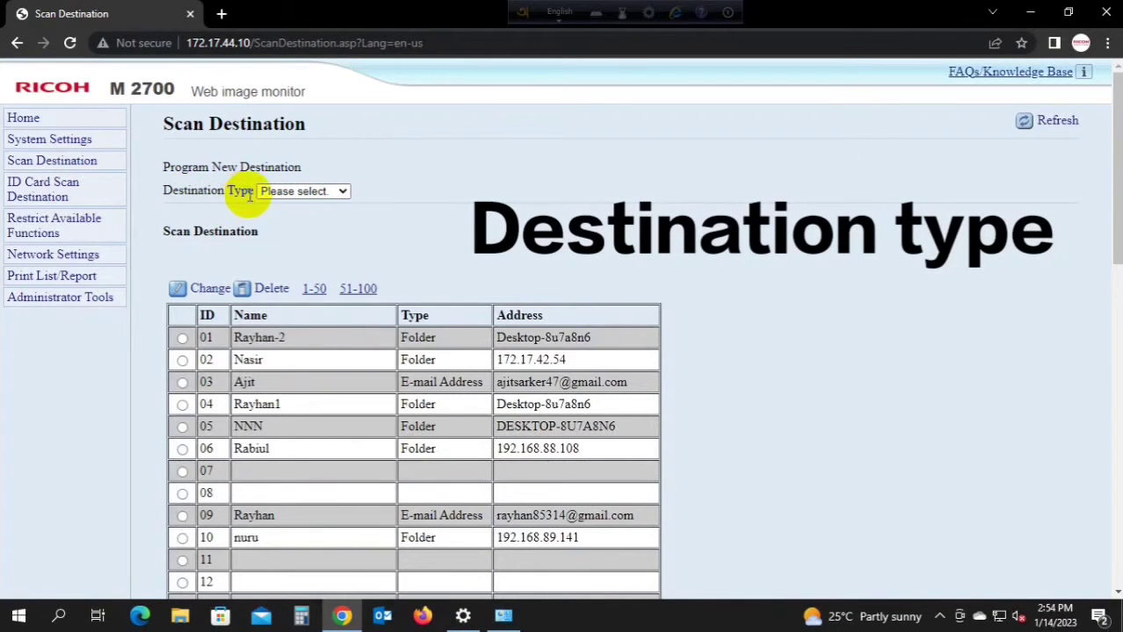
Step: Start programming a new scan destination of type Folder and set its ID to 7
{"action": "left_click", "coordinate": [317, 193]}
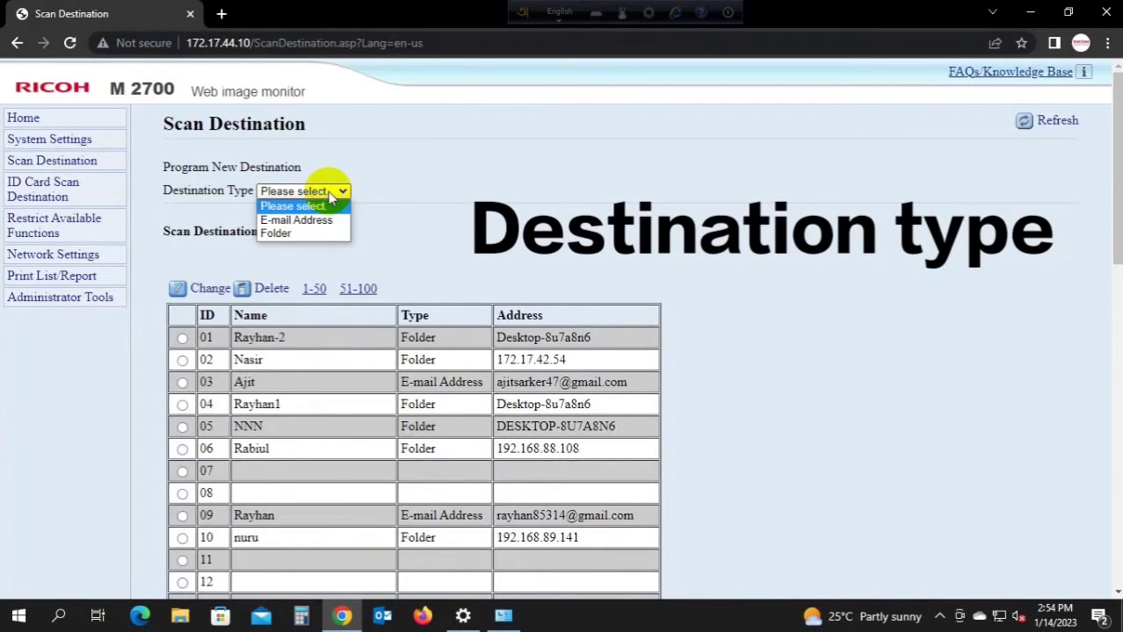
{"action": "left_click", "coordinate": [286, 235]}
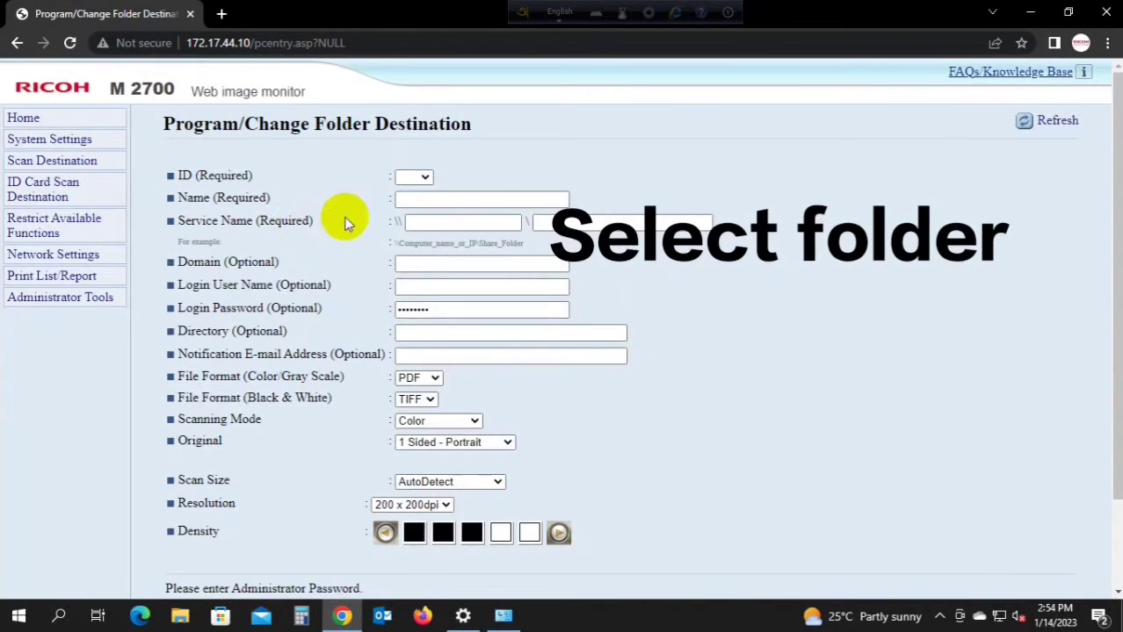
{"action": "left_click", "coordinate": [414, 177]}
{"action": "left_click", "coordinate": [407, 208]}
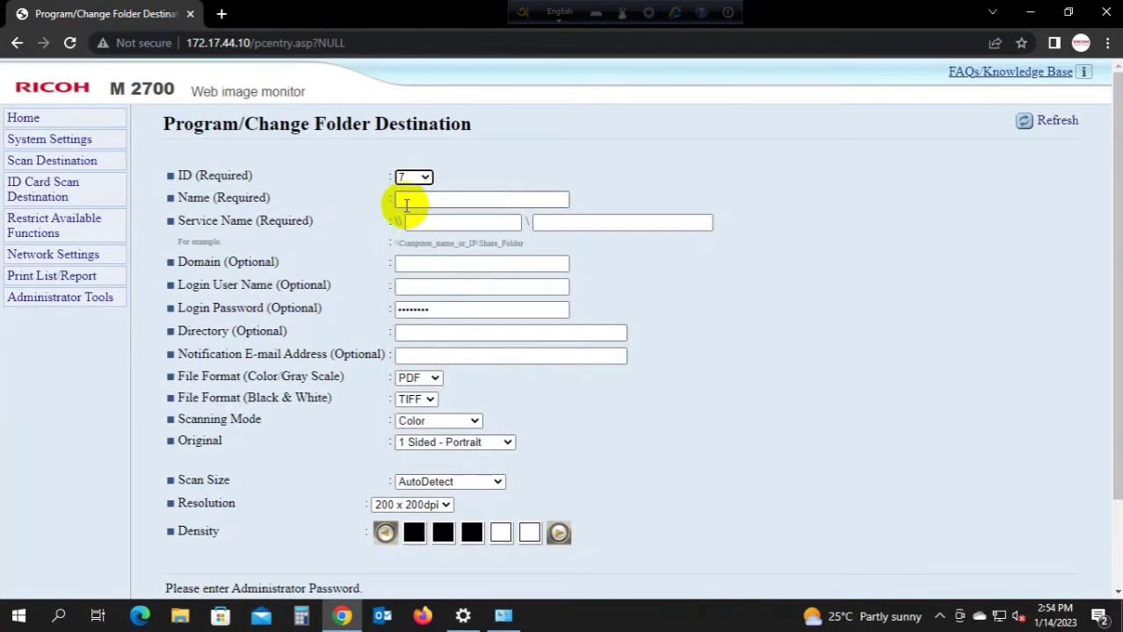
Step: Name the new folder destination "Scan folder"
{"action": "left_click", "coordinate": [460, 200]}
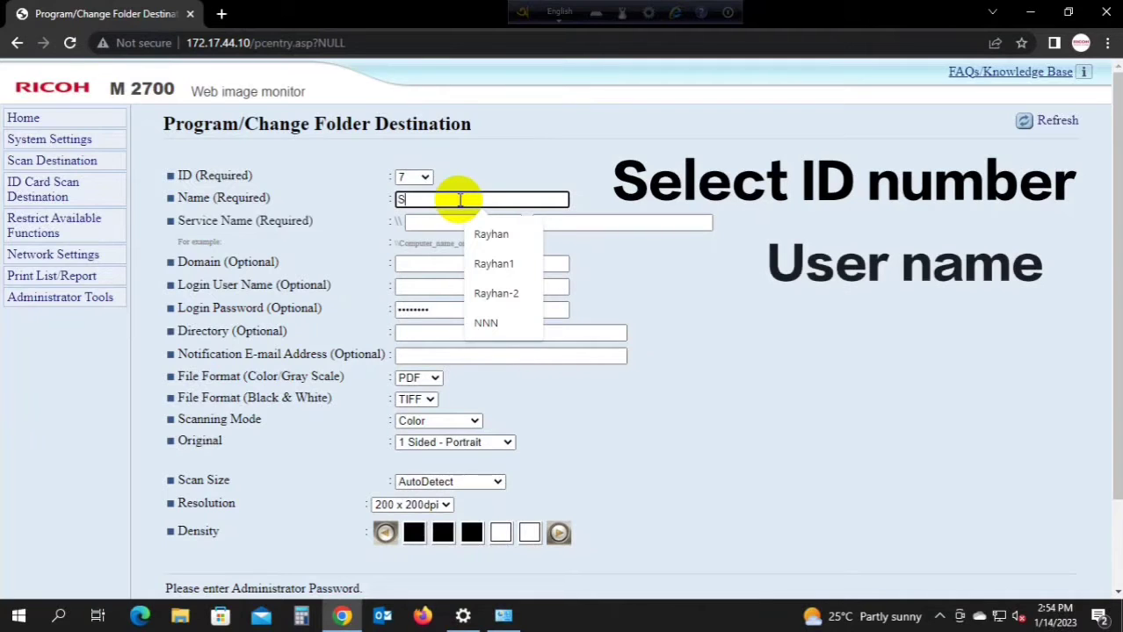
{"action": "type", "text": "S"}
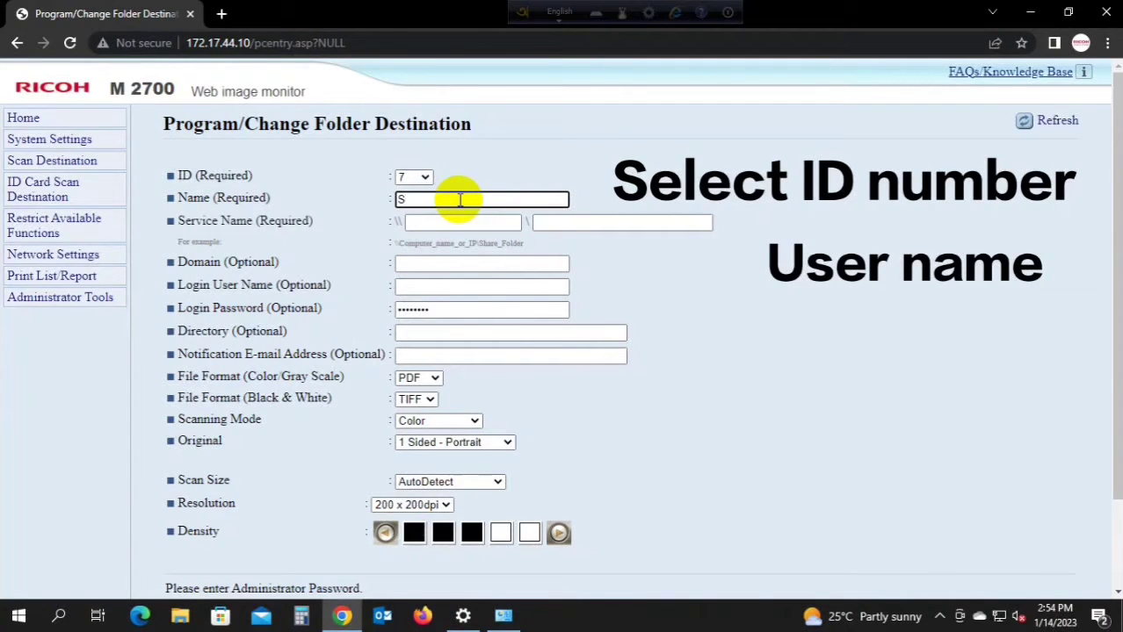
{"action": "type", "text": "can folder"}
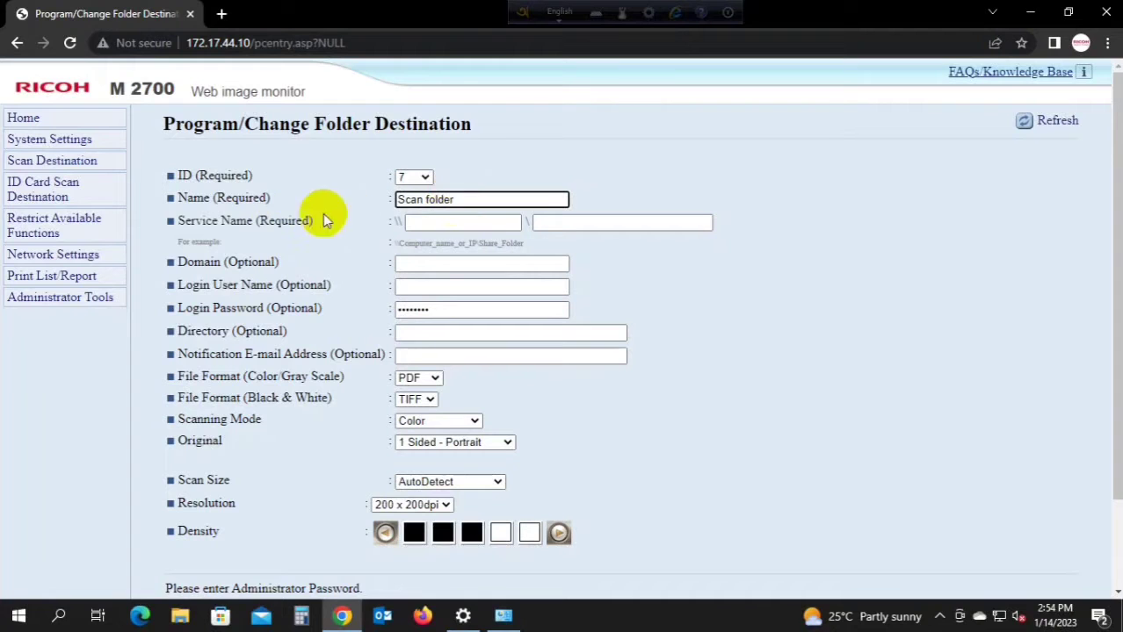
Step: Set the destination's service name to computer 172.17.42.183 with the shared folder "scan ricoh"
{"action": "left_click", "coordinate": [430, 222]}
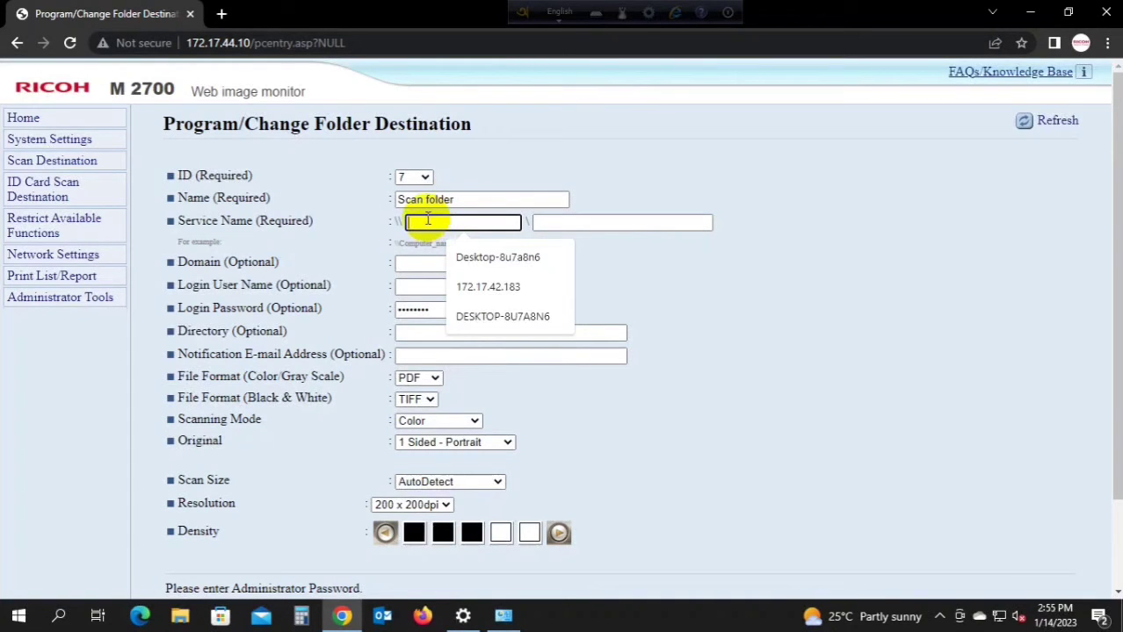
{"action": "type", "text": "172"}
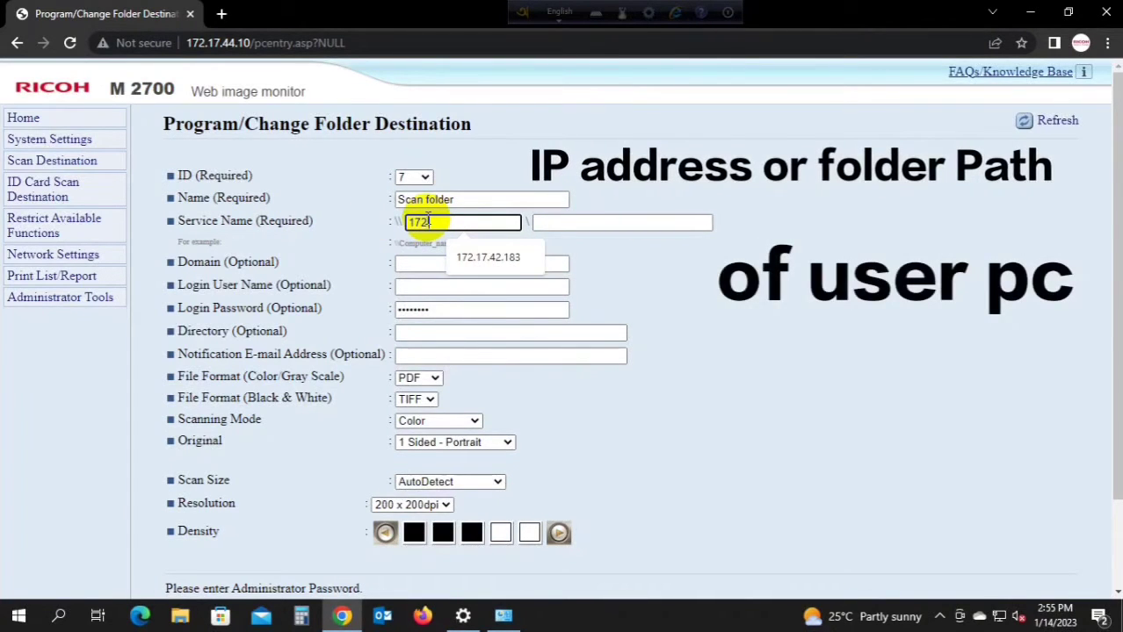
{"action": "type", "text": ".17.4"}
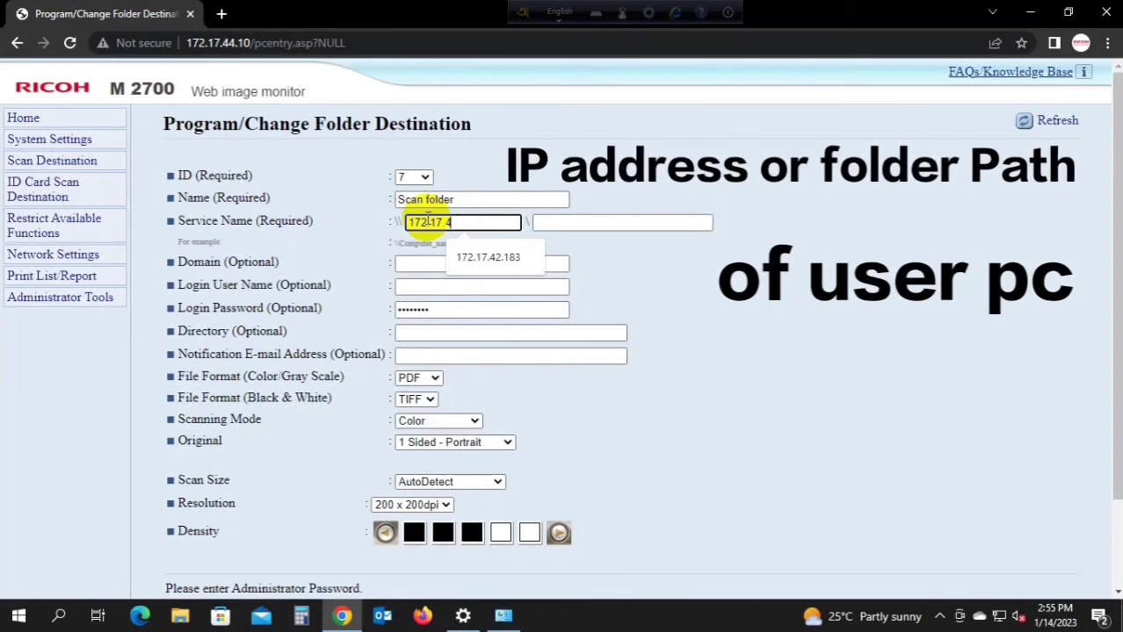
{"action": "type", "text": "2.183"}
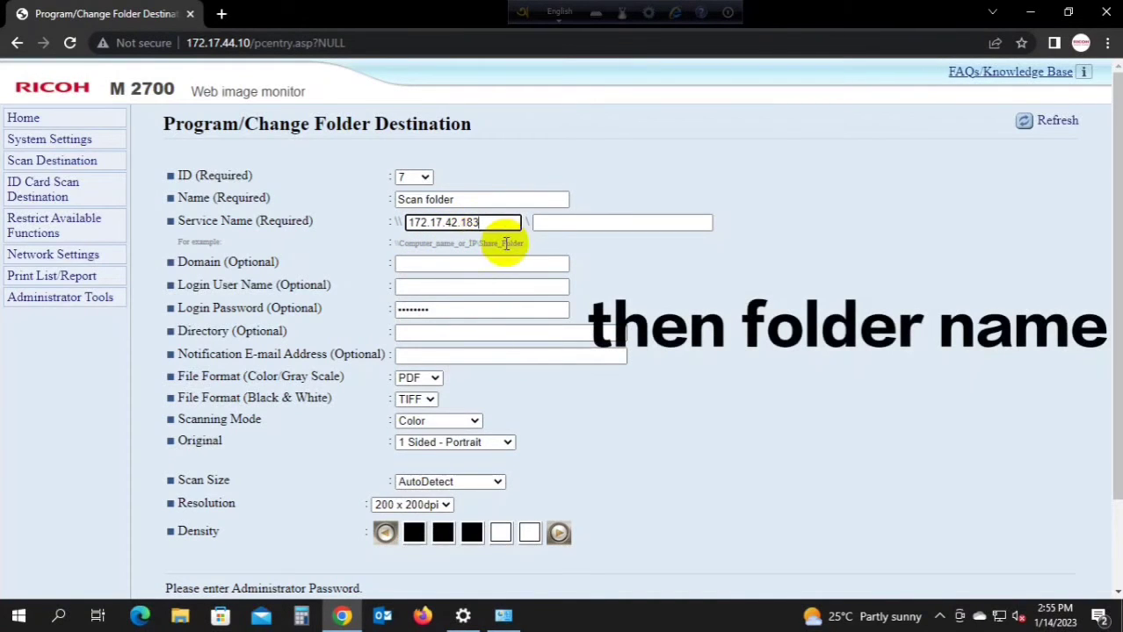
{"action": "left_click", "coordinate": [558, 223]}
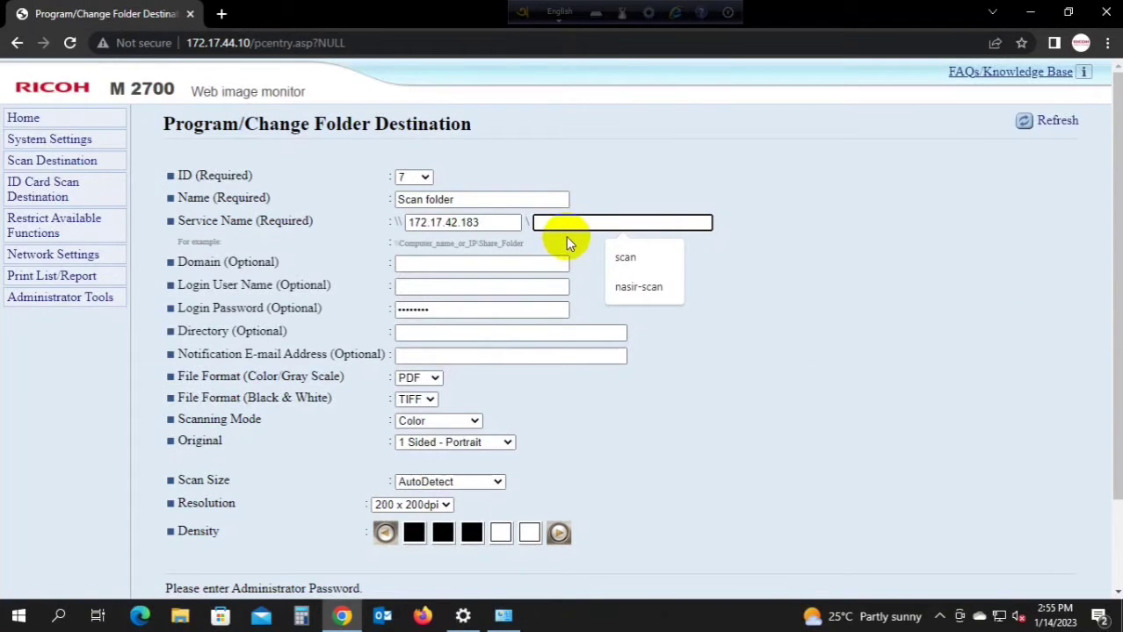
{"action": "type", "text": "scan"}
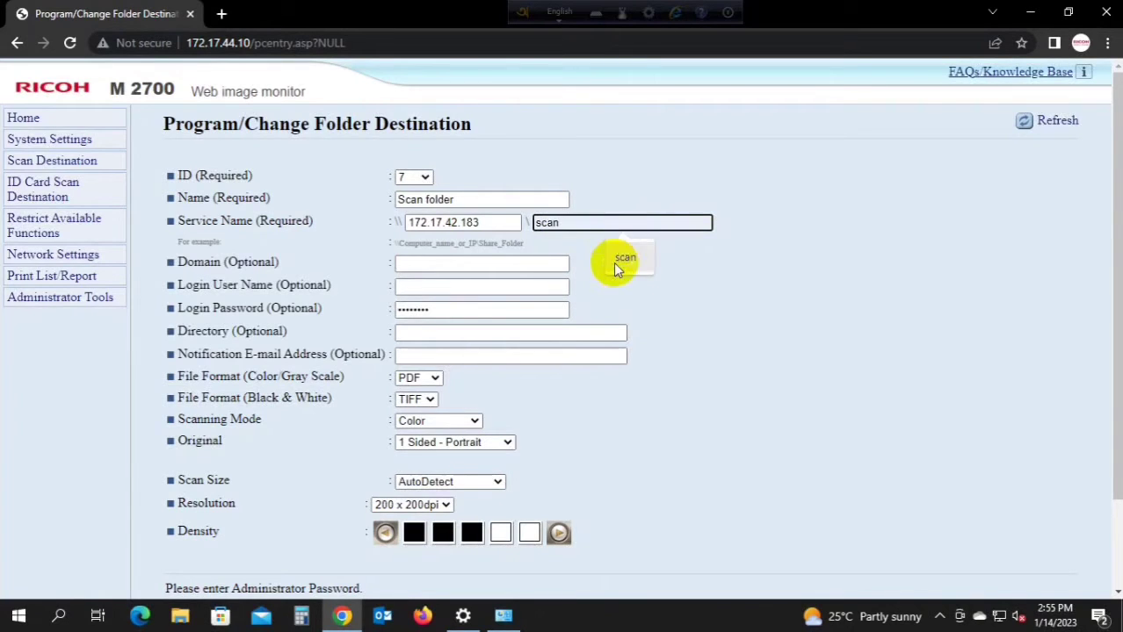
{"action": "type", "text": "r"}
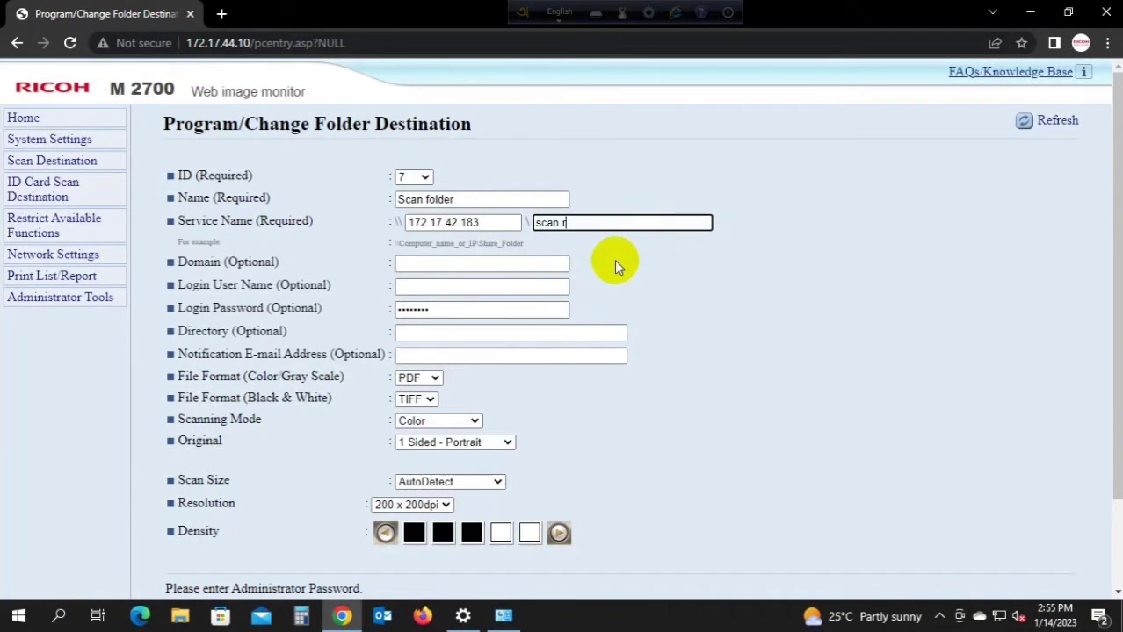
{"action": "type", "text": "icoh"}
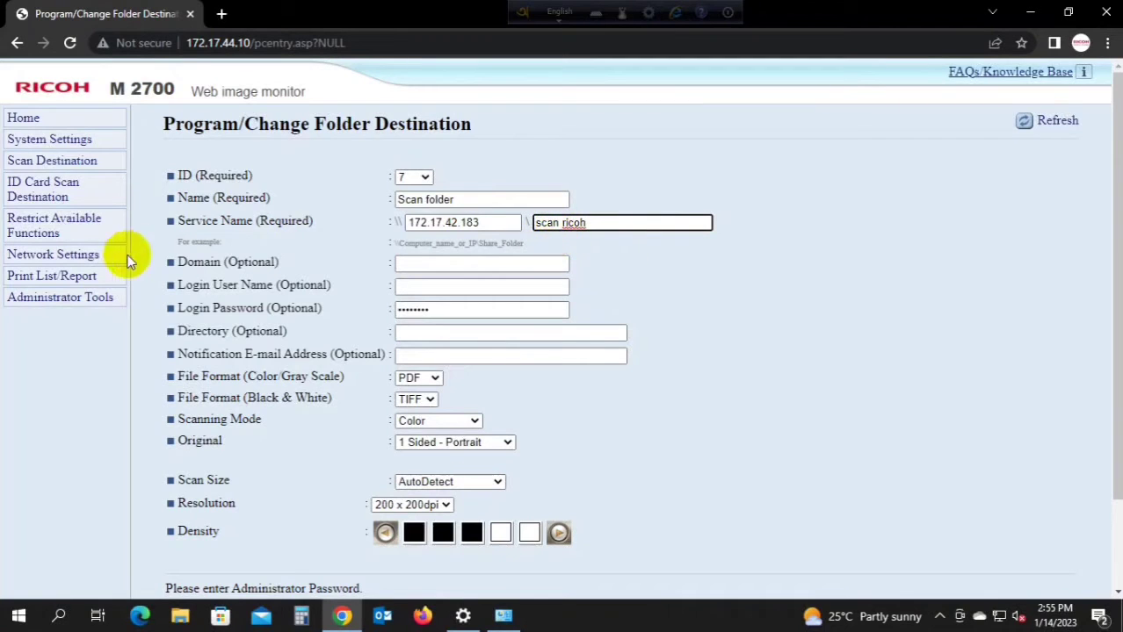
Step: Open a Command Prompt through Run to read the PC's login user name for the destination, and close it
{"action": "left_click", "coordinate": [421, 288]}
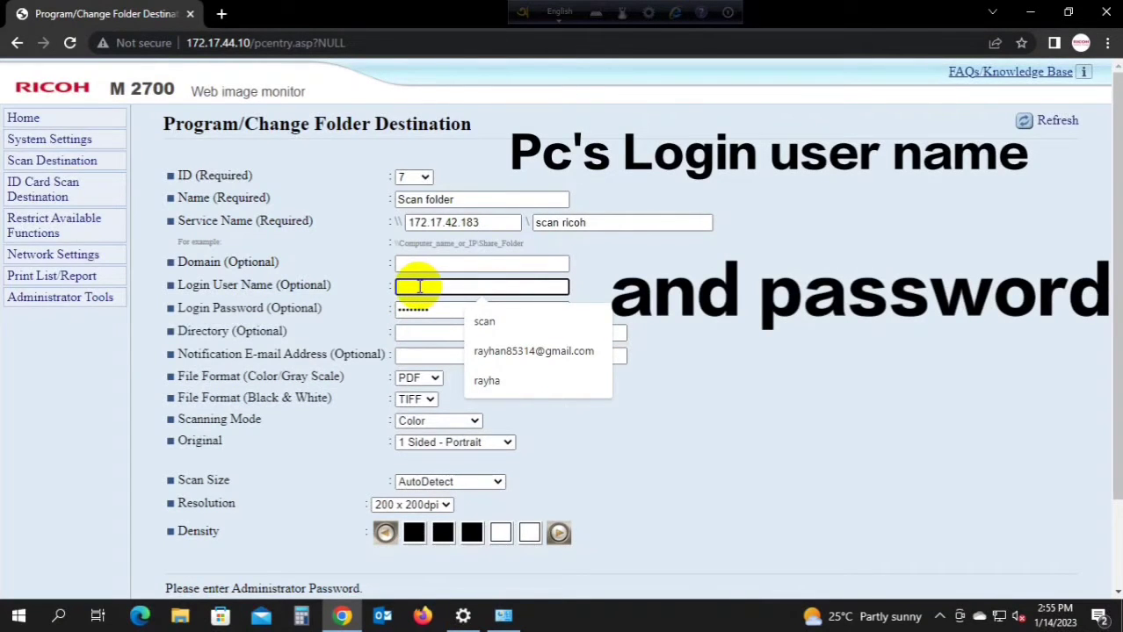
{"action": "left_click", "coordinate": [59, 615]}
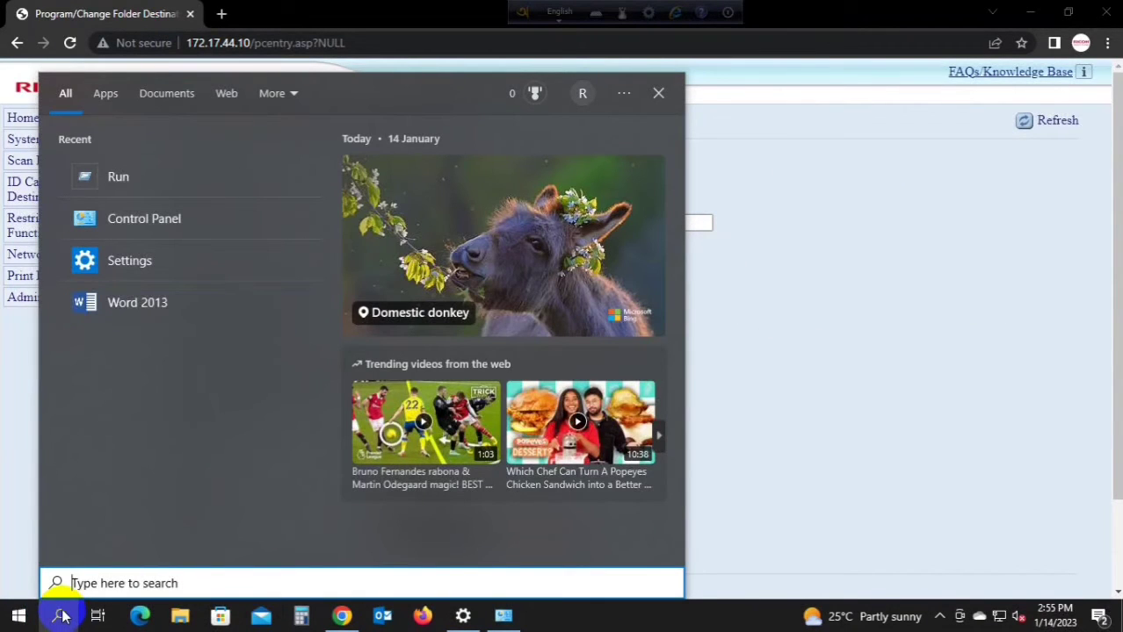
{"action": "type", "text": "run"}
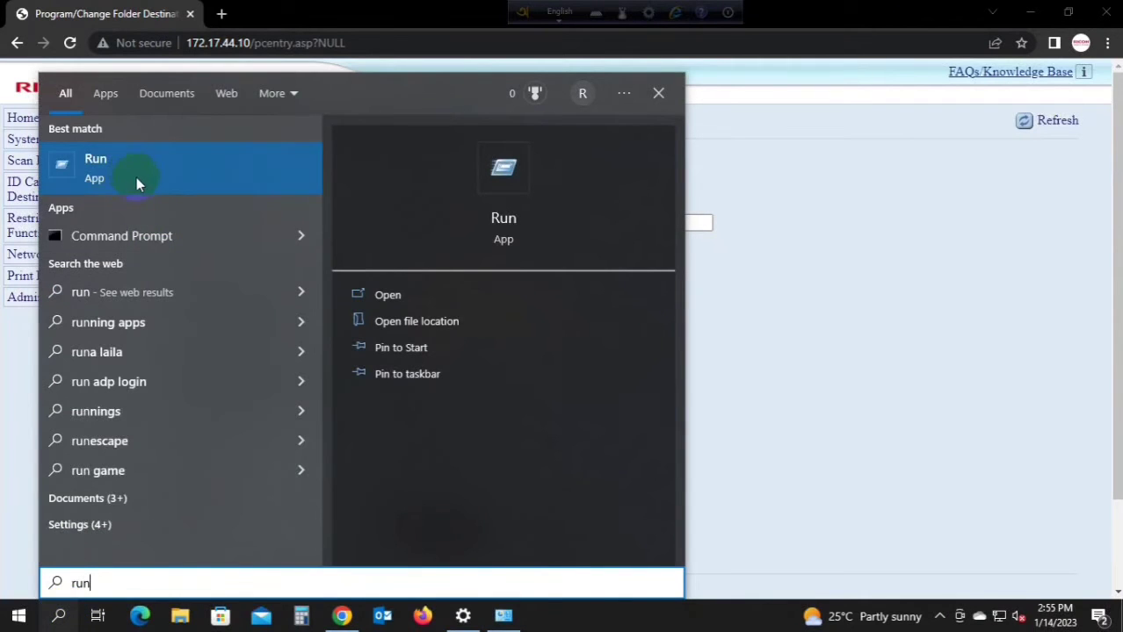
{"action": "left_click", "coordinate": [191, 165]}
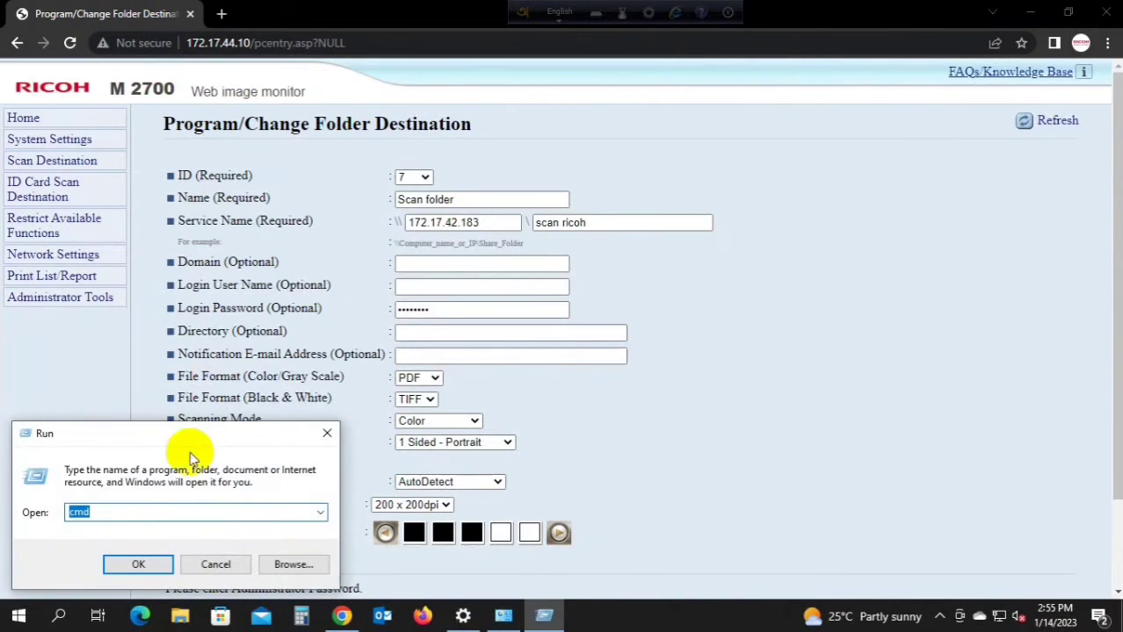
{"action": "left_click", "coordinate": [139, 567]}
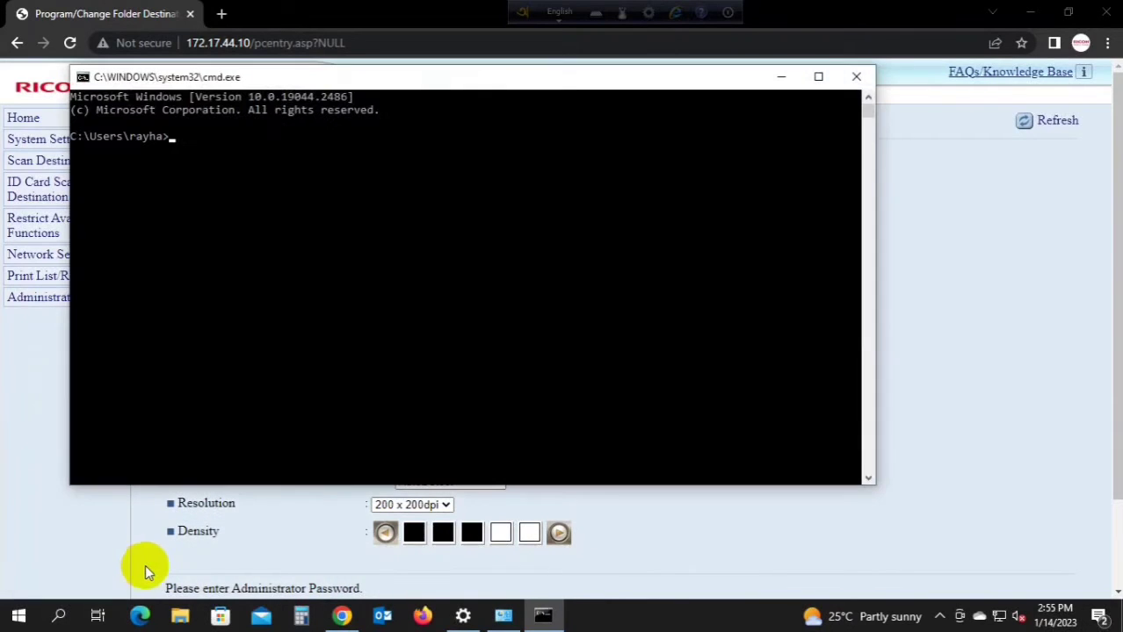
{"action": "left_click", "coordinate": [859, 76]}
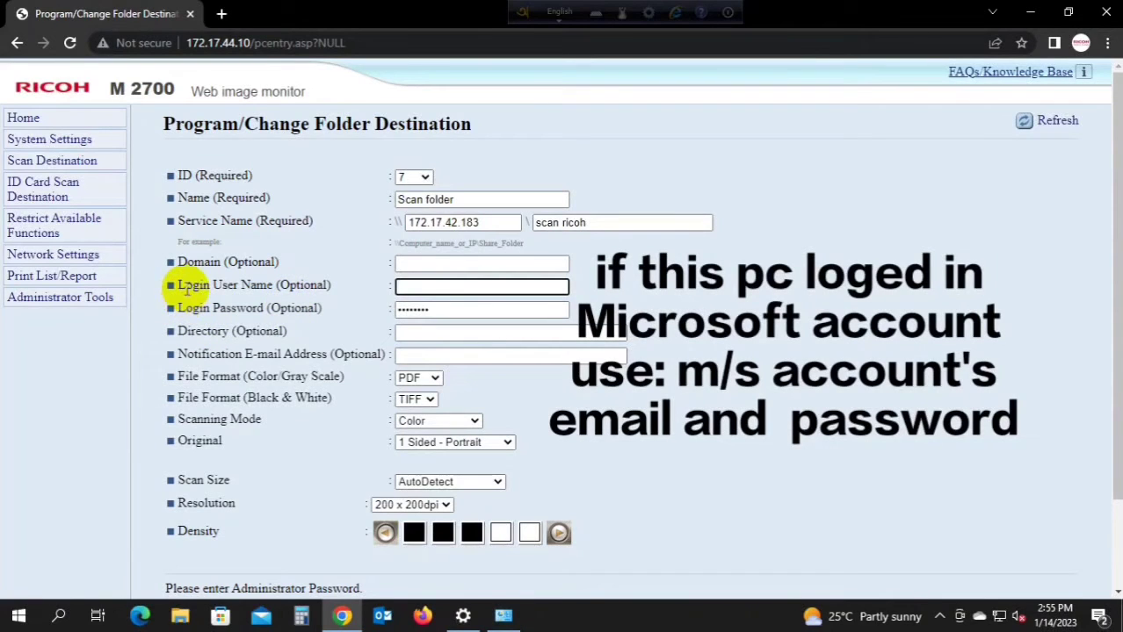
Step: Fill in the login user name with the Microsoft account e-mail and enter the account's login password
{"action": "left_click", "coordinate": [421, 287]}
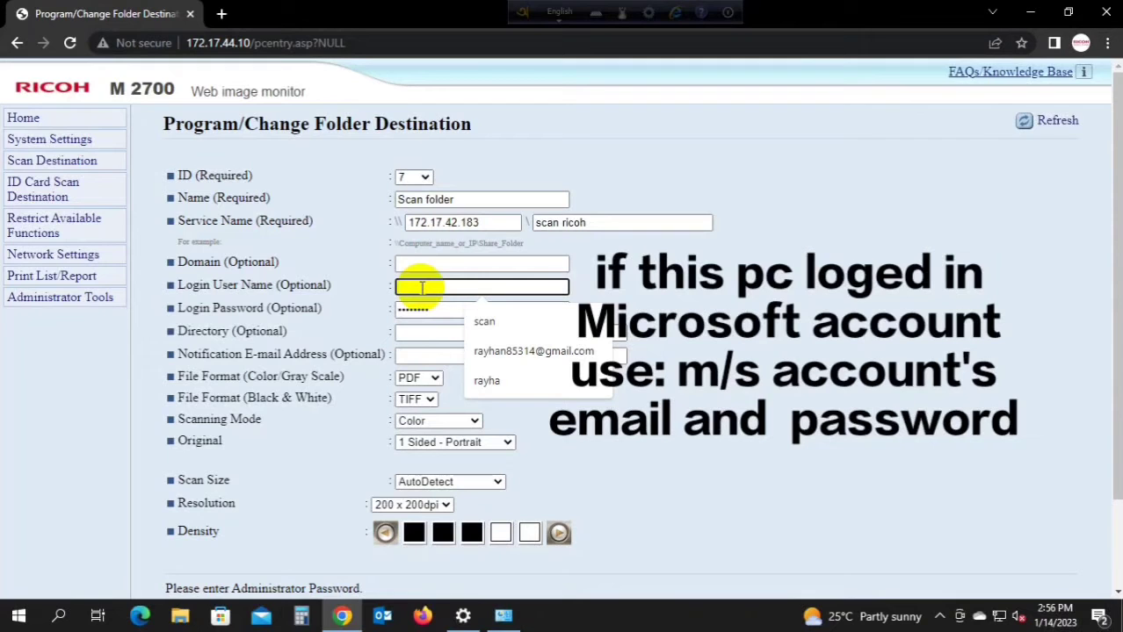
{"action": "left_click", "coordinate": [509, 350]}
{"action": "left_click", "coordinate": [425, 309]}
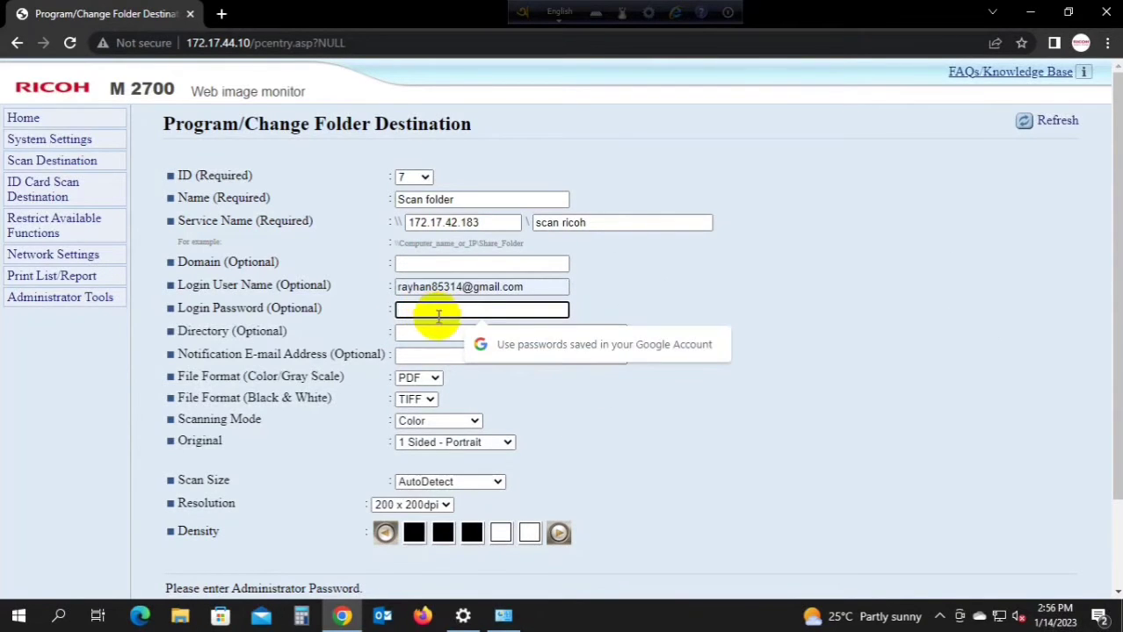
{"action": "type", "text": "•"}
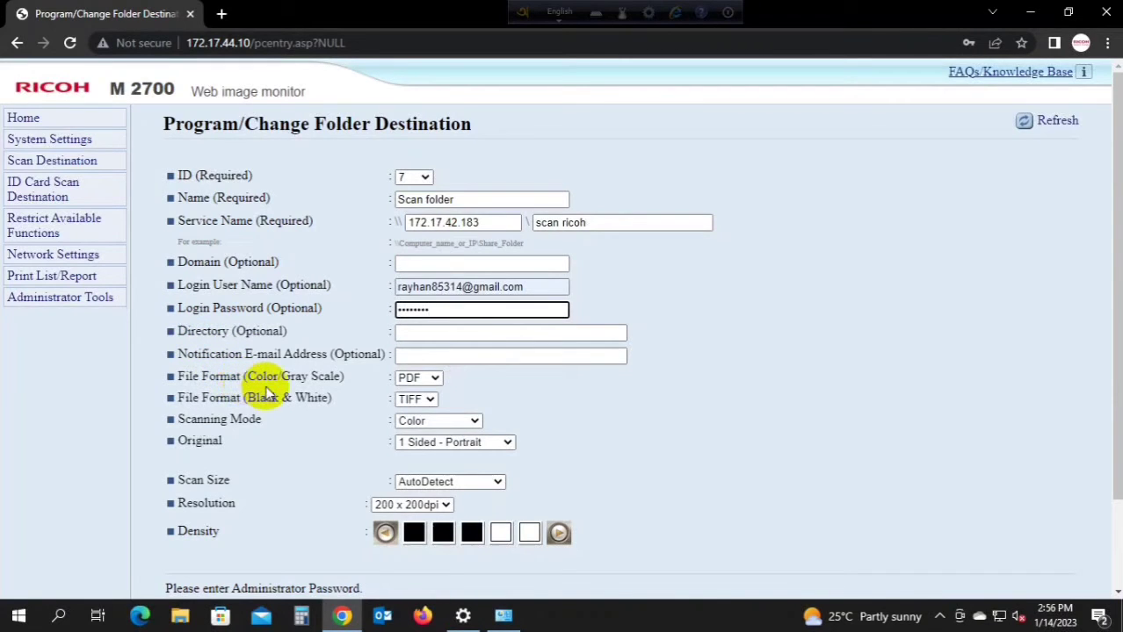
Step: Set the Black & White file format to PDF and apply the folder destination settings
{"action": "left_click", "coordinate": [430, 404]}
{"action": "left_click", "coordinate": [429, 427]}
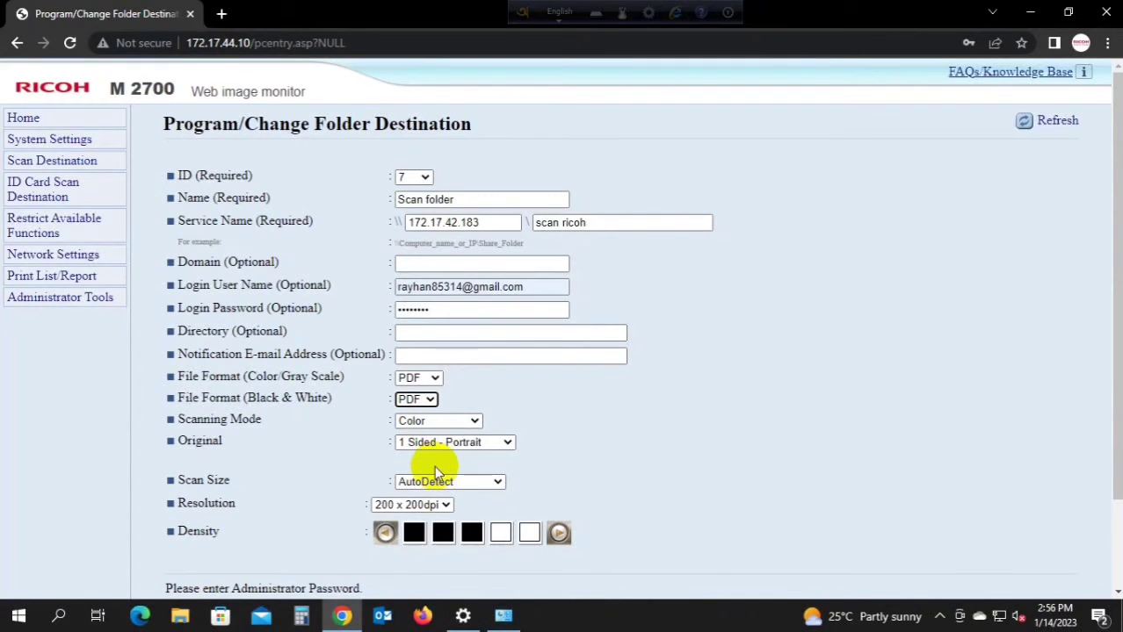
{"action": "scroll", "coordinate": [413, 514], "scroll_direction": "down", "scroll_amount": 1}
{"action": "left_click", "coordinate": [230, 539]}
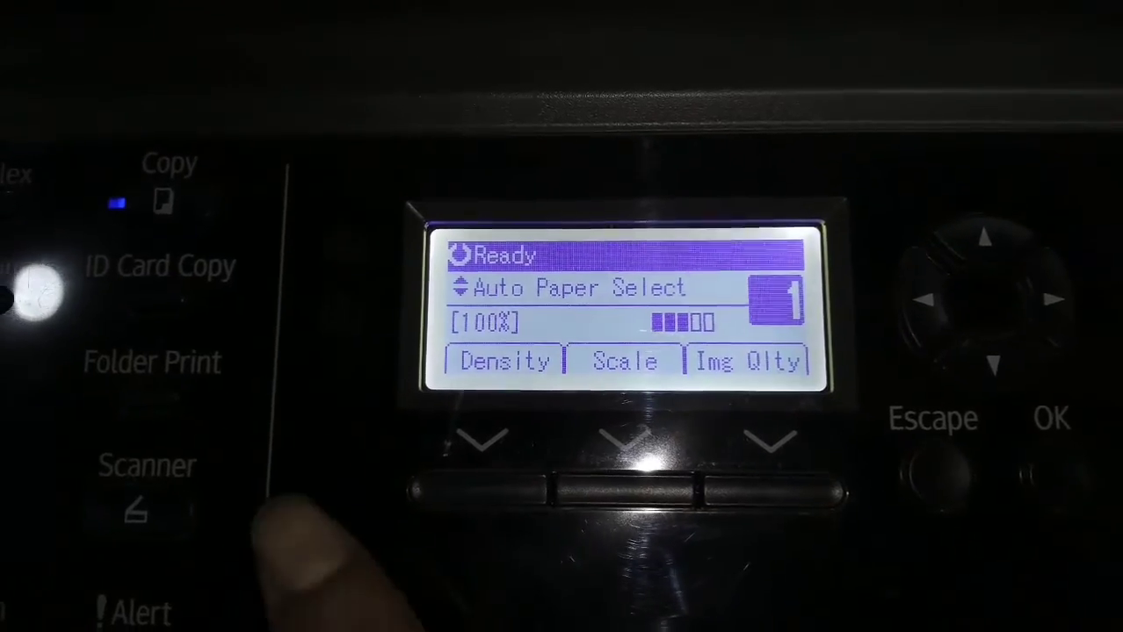
{"action": "left_click", "coordinate": [136, 511]}
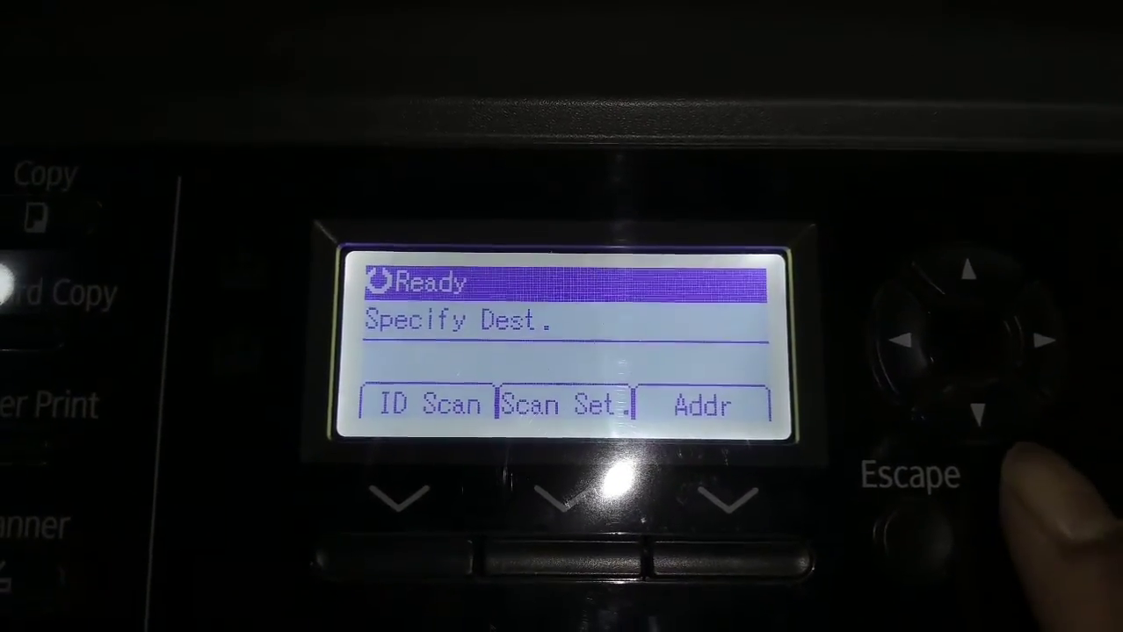
{"action": "left_click", "coordinate": [729, 559]}
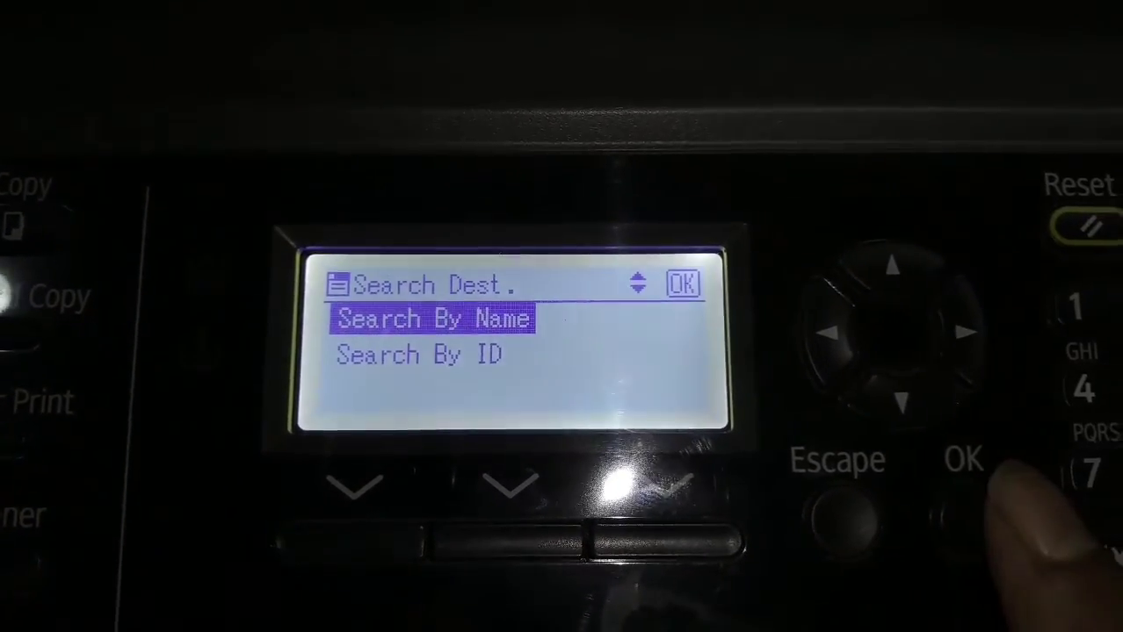
{"action": "left_click", "coordinate": [962, 514]}
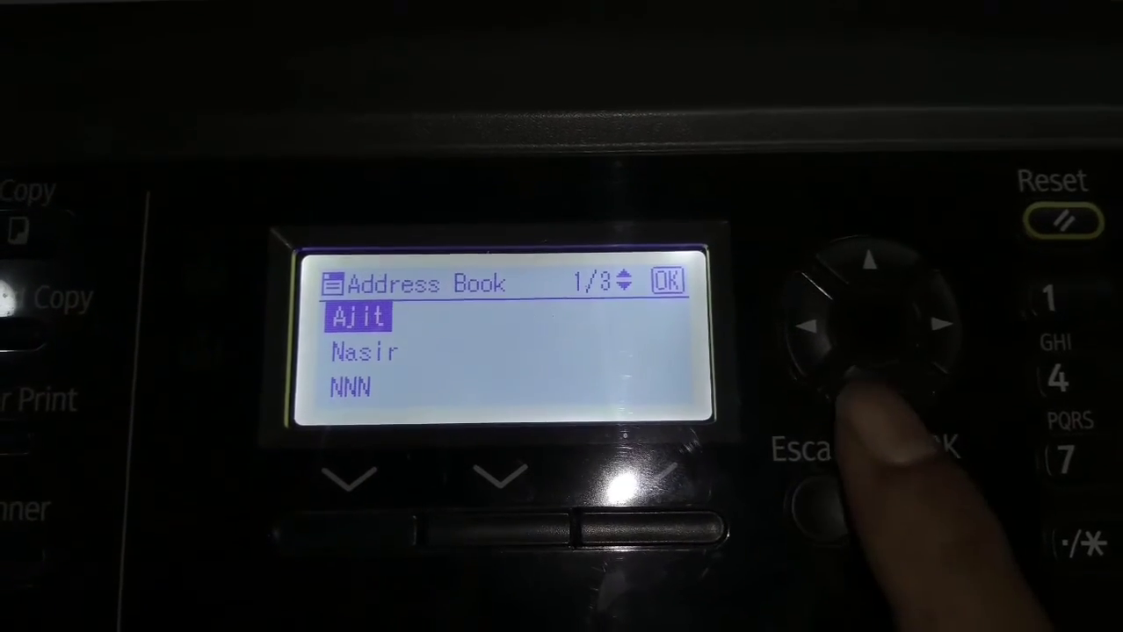
{"action": "left_click", "coordinate": [865, 387]}
{"action": "left_click", "coordinate": [865, 387]}
{"action": "left_click", "coordinate": [865, 386]}
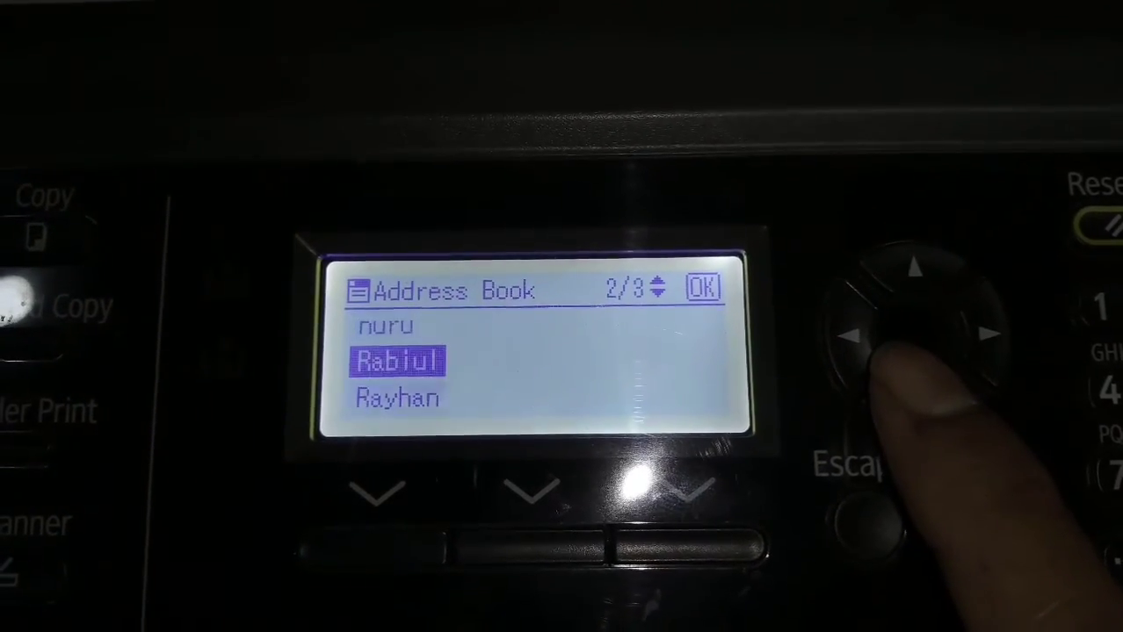
{"action": "left_click", "coordinate": [879, 364]}
{"action": "left_click", "coordinate": [878, 365]}
{"action": "left_click", "coordinate": [878, 365]}
{"action": "left_click", "coordinate": [879, 365]}
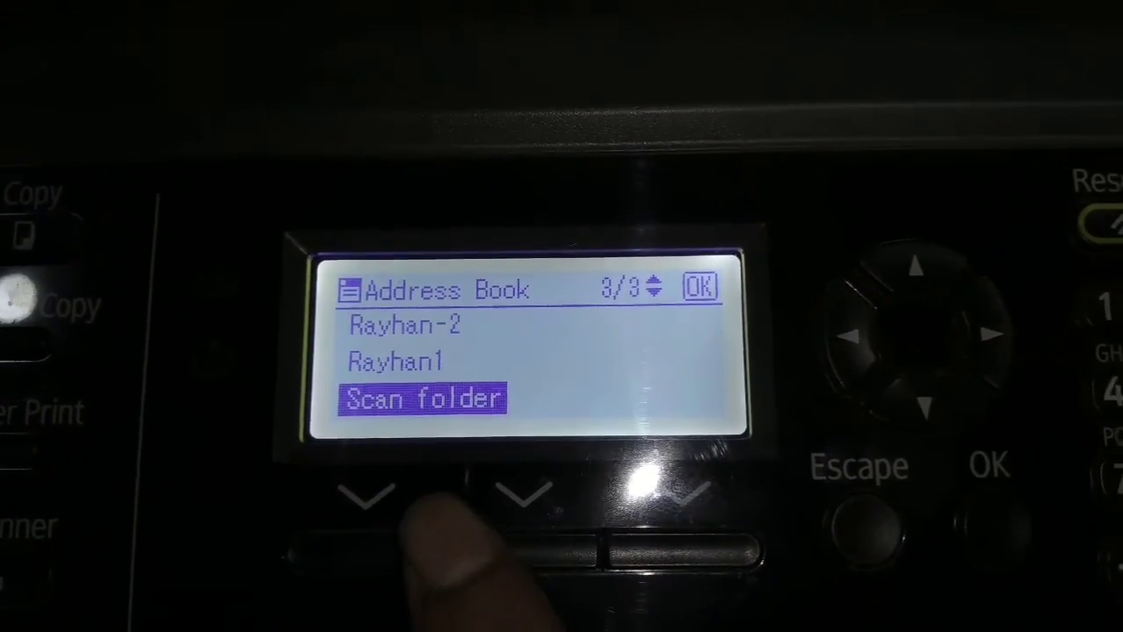
{"action": "left_click", "coordinate": [1001, 527]}
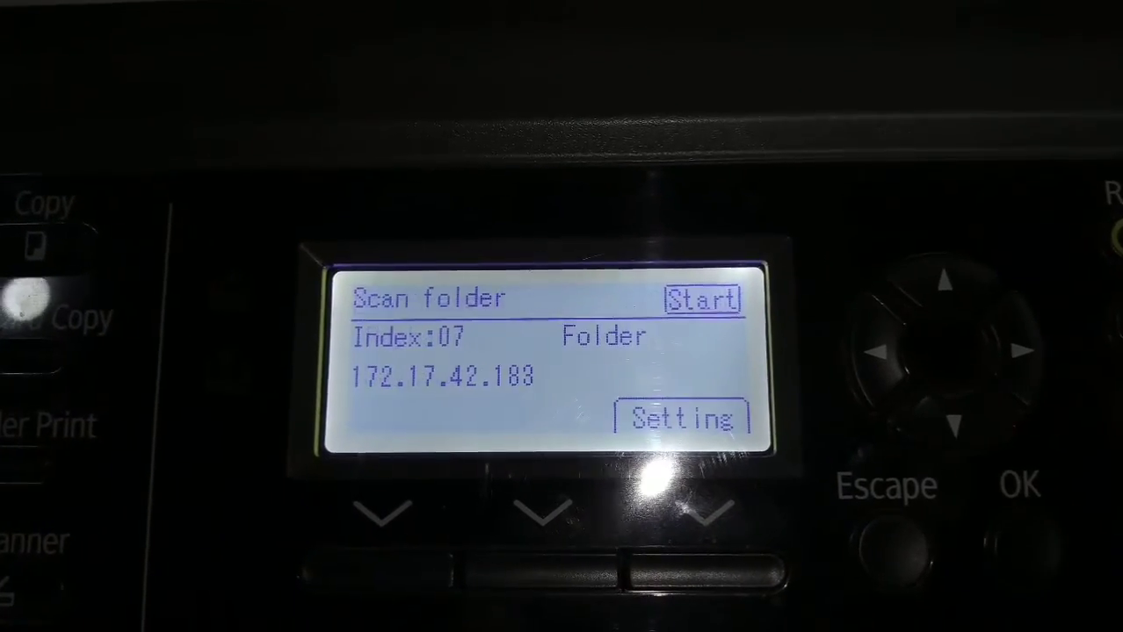
{"action": "left_click", "coordinate": [694, 571]}
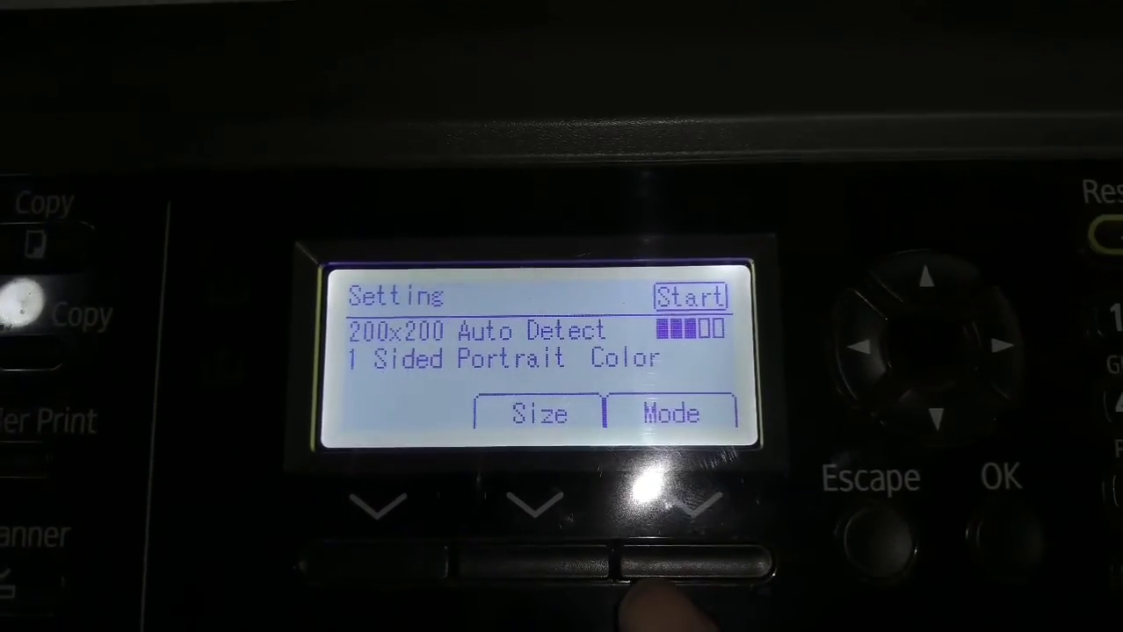
{"action": "left_click", "coordinate": [531, 562]}
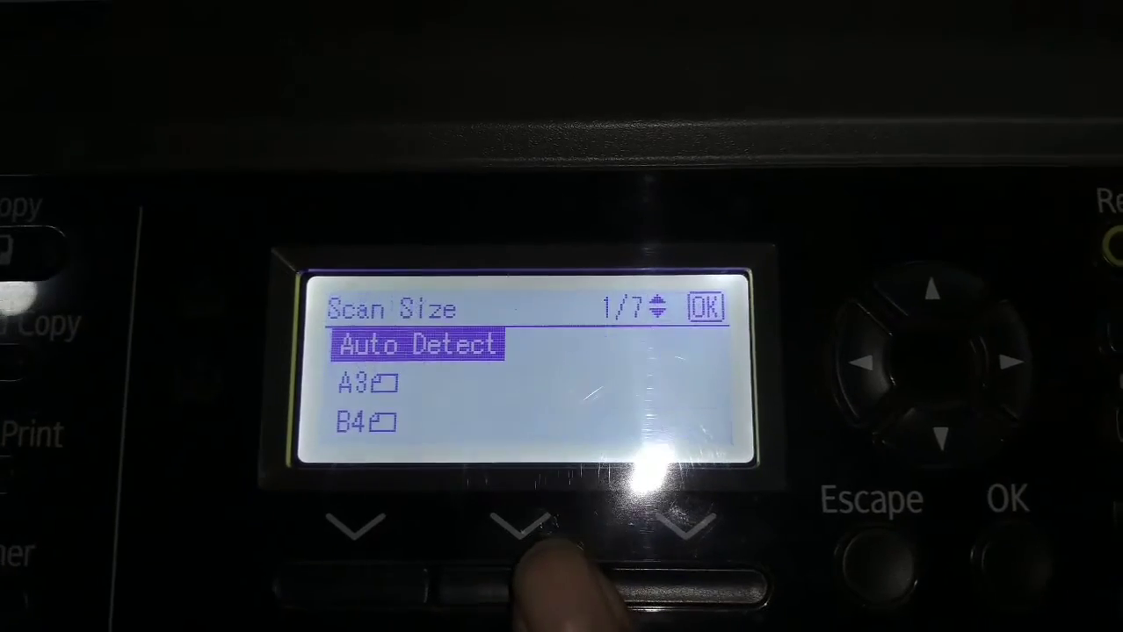
{"action": "left_click", "coordinate": [936, 431]}
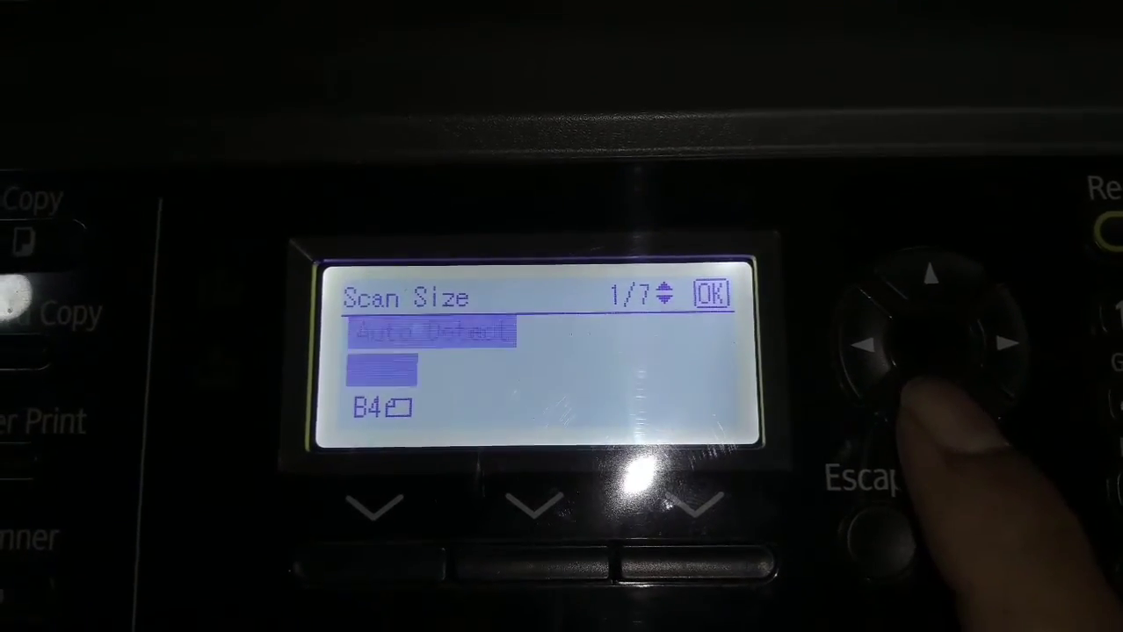
{"action": "left_click", "coordinate": [931, 413]}
{"action": "left_click", "coordinate": [932, 413]}
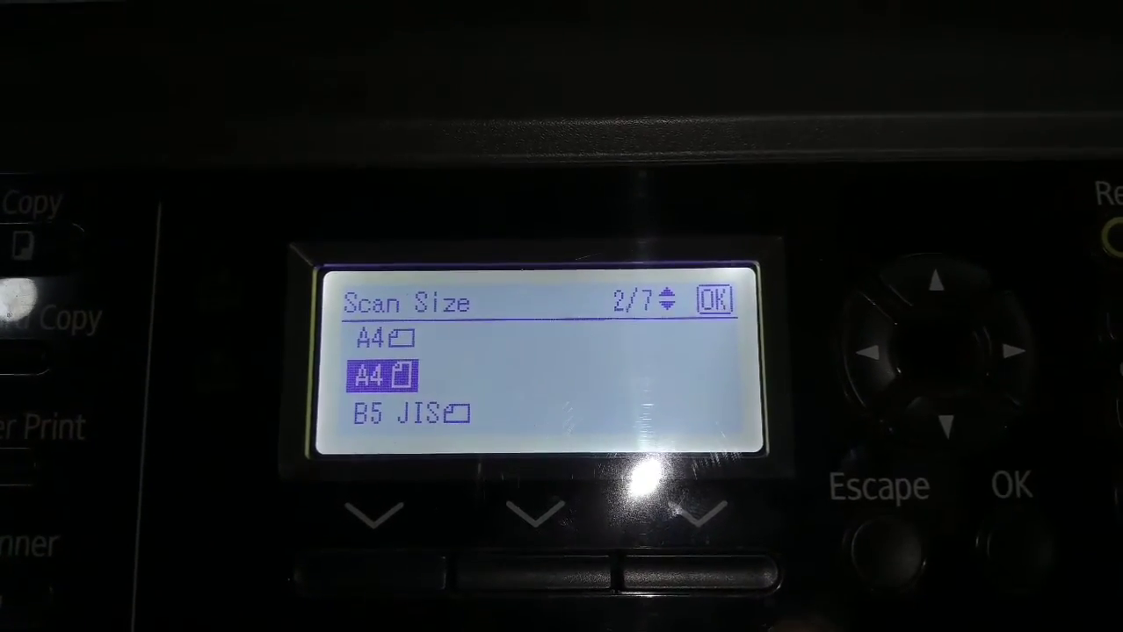
{"action": "left_click", "coordinate": [1010, 549]}
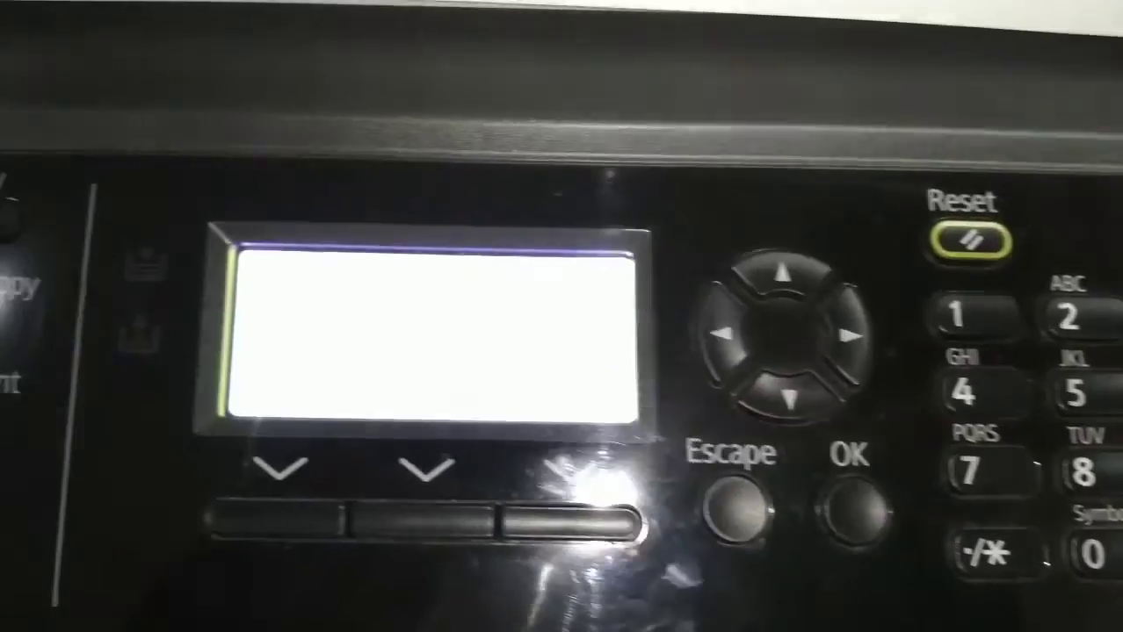
{"action": "left_click", "coordinate": [571, 523]}
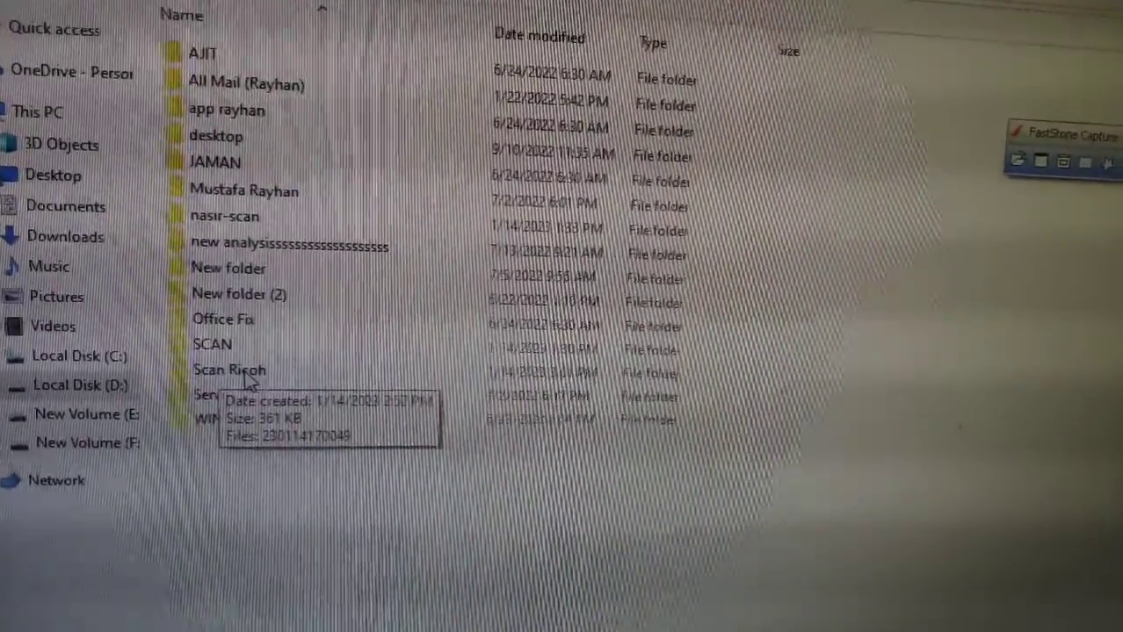
Step: In File Explorer, open the Scan Ricoh folder on Local Disk (D:) and select the scanned PDF
{"action": "double_click", "coordinate": [253, 372]}
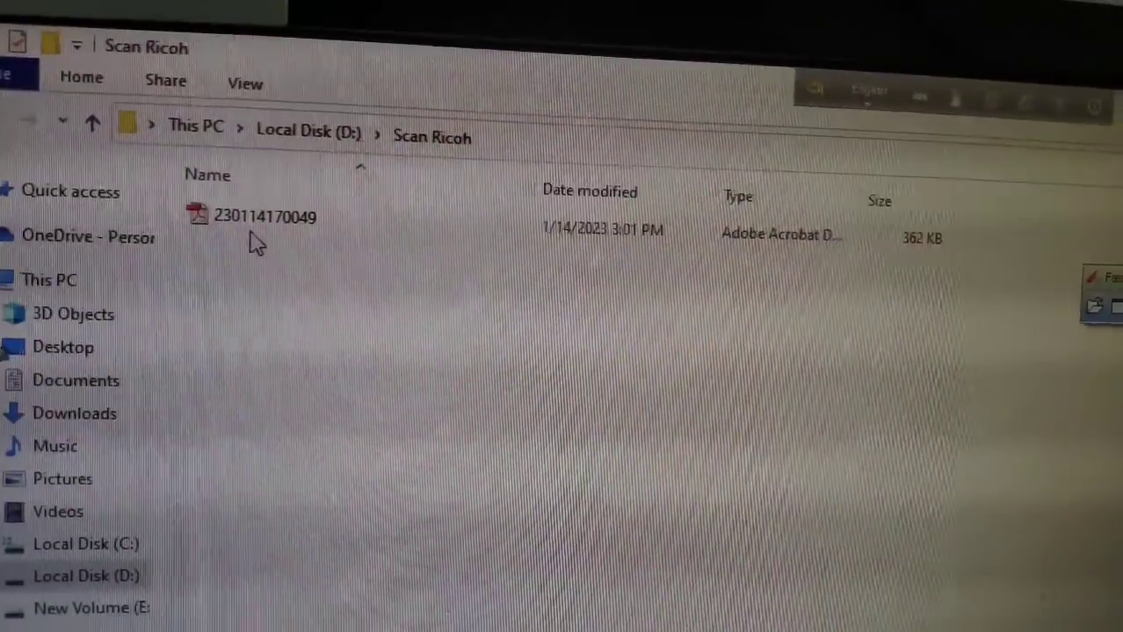
{"action": "left_click", "coordinate": [257, 237]}
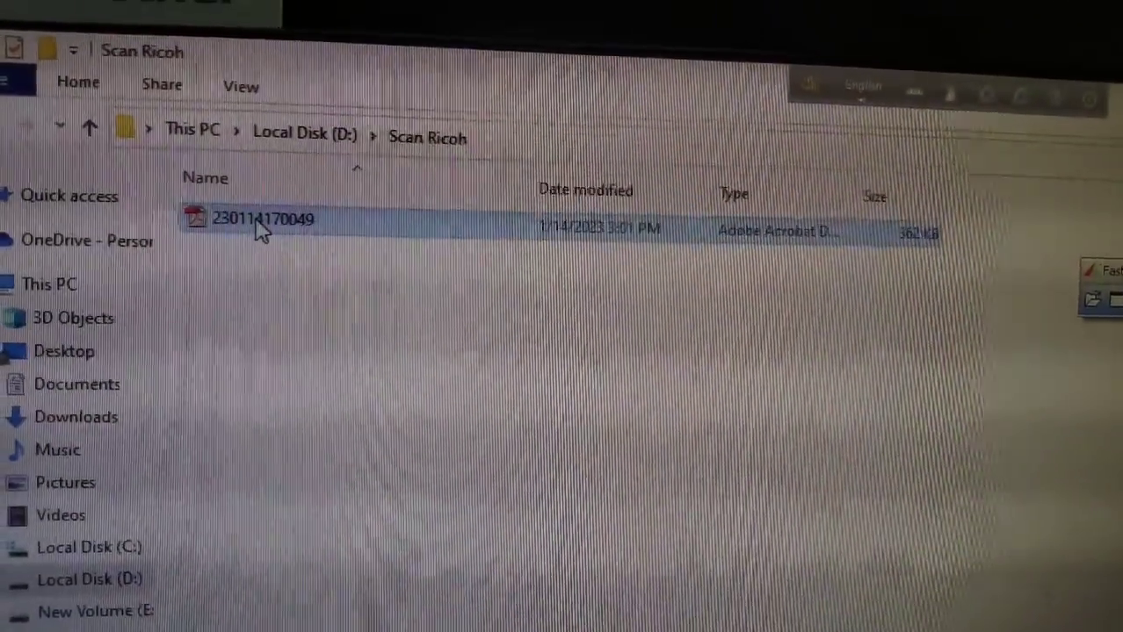